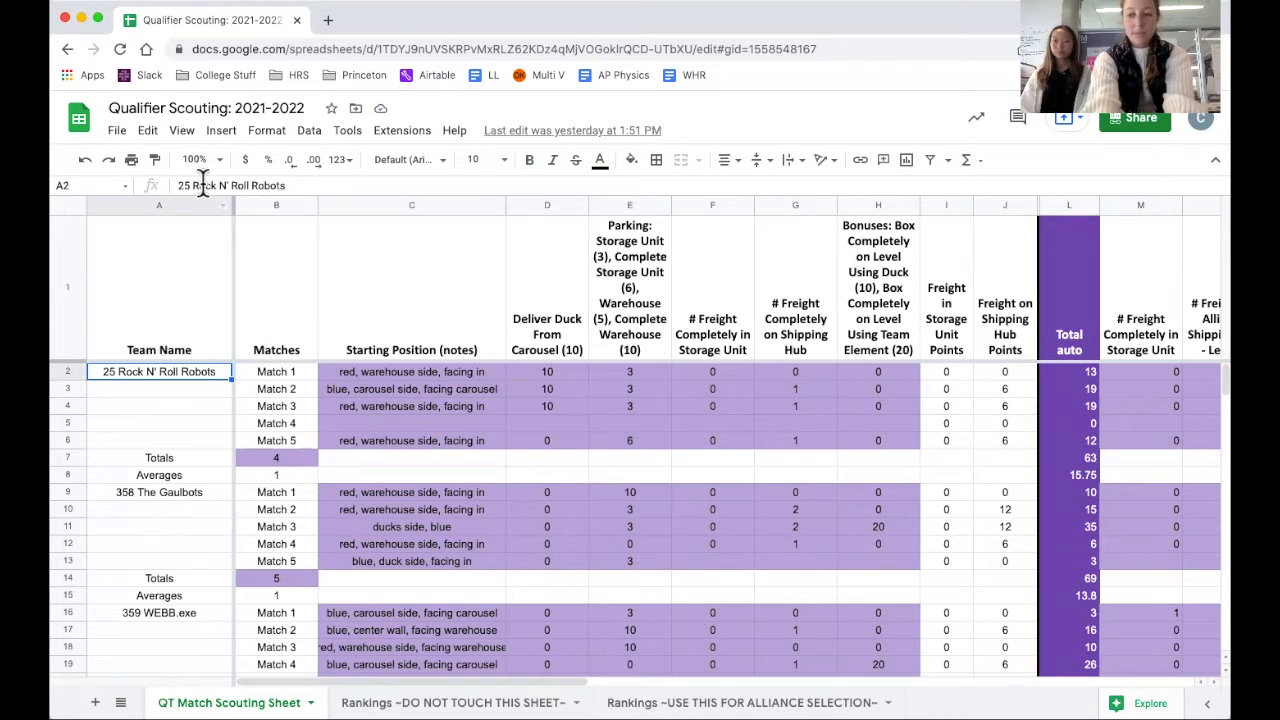
Review the Team Name and Matches columns and look through the list of scouted teams with their match rows.
{"action": "left_click", "coordinate": [160, 201]}
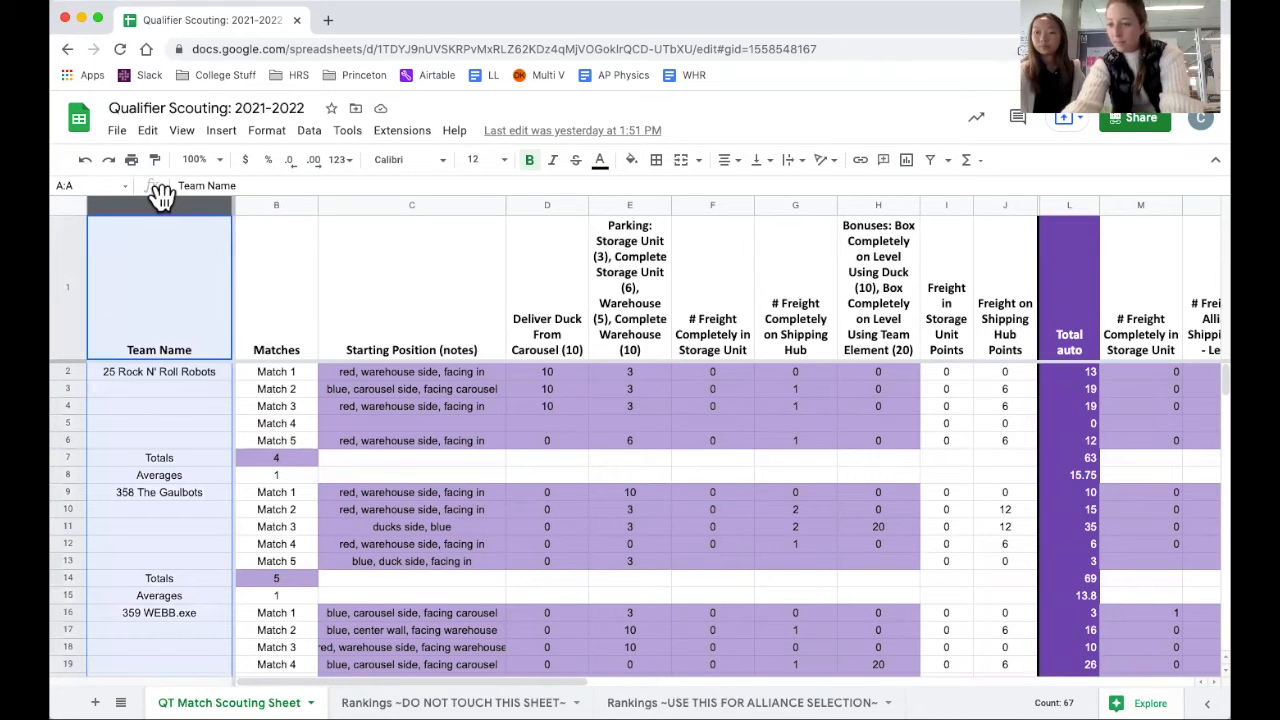
{"action": "left_click", "coordinate": [263, 198]}
{"action": "left_click", "coordinate": [164, 371]}
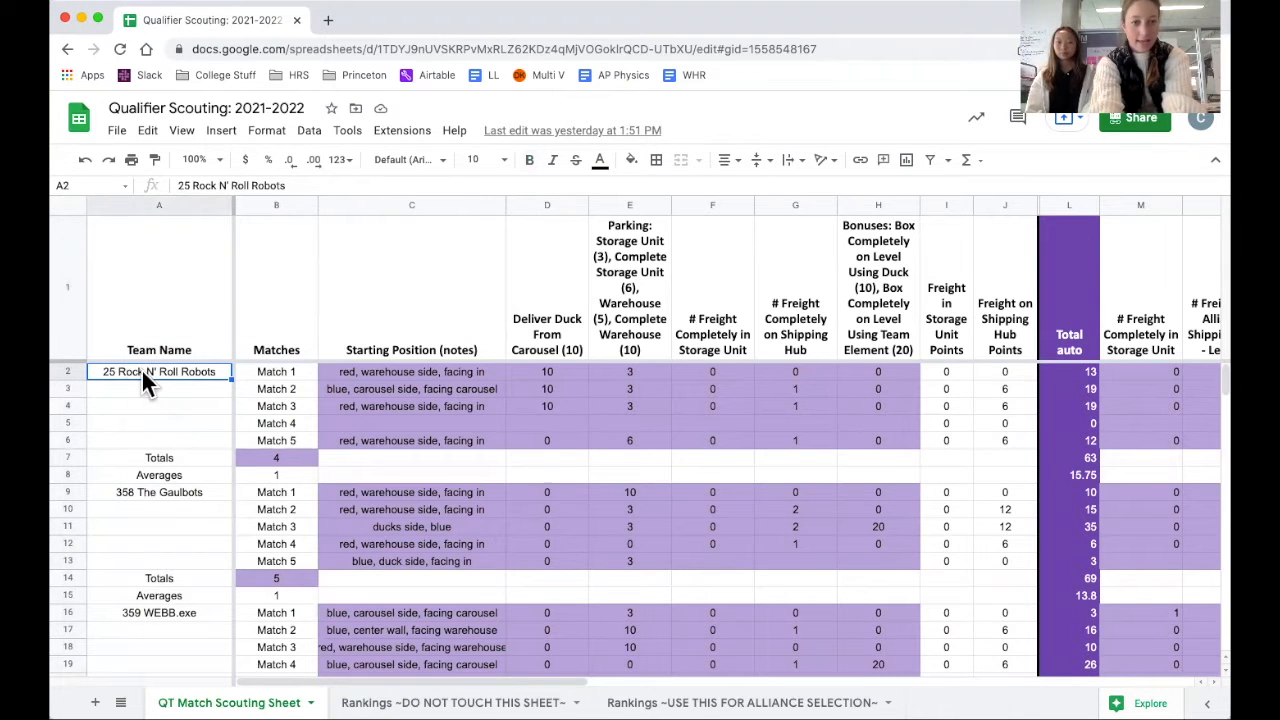
{"action": "scroll", "coordinate": [202, 540], "scroll_direction": "down", "scroll_amount": 8}
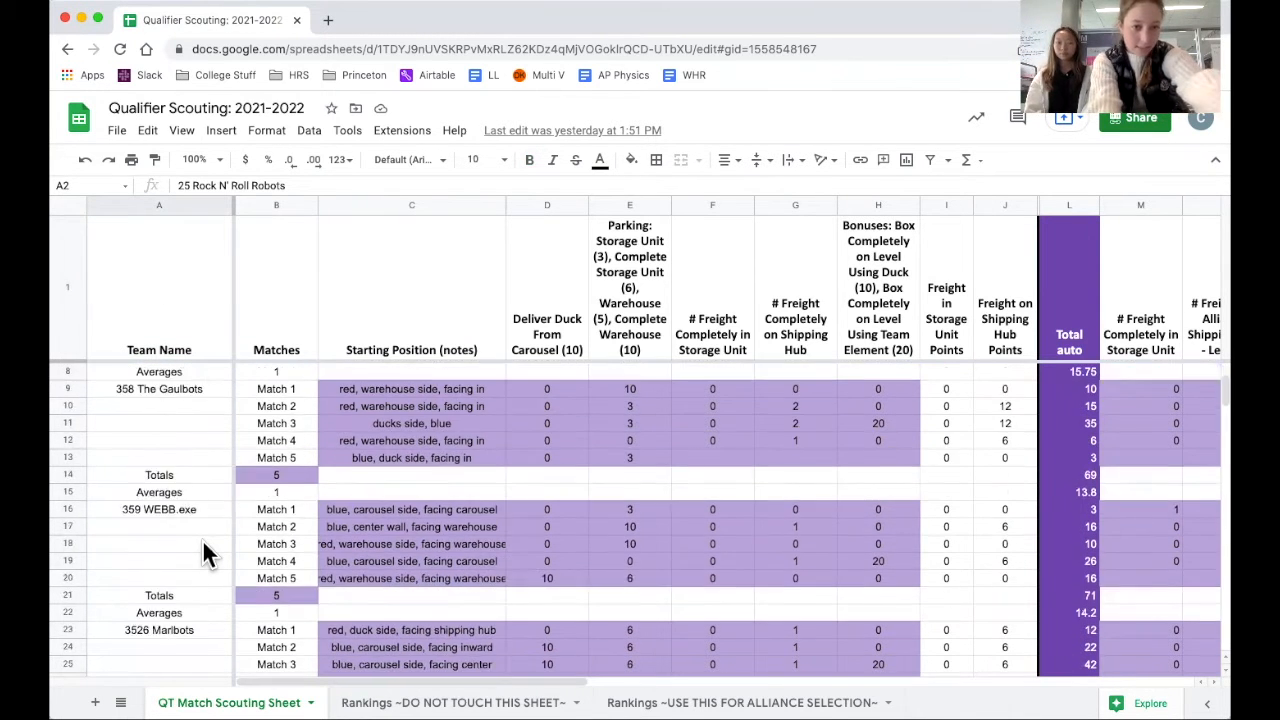
{"action": "scroll", "coordinate": [202, 539], "scroll_direction": "down", "scroll_amount": 5}
{"action": "scroll", "coordinate": [202, 539], "scroll_direction": "up", "scroll_amount": 15}
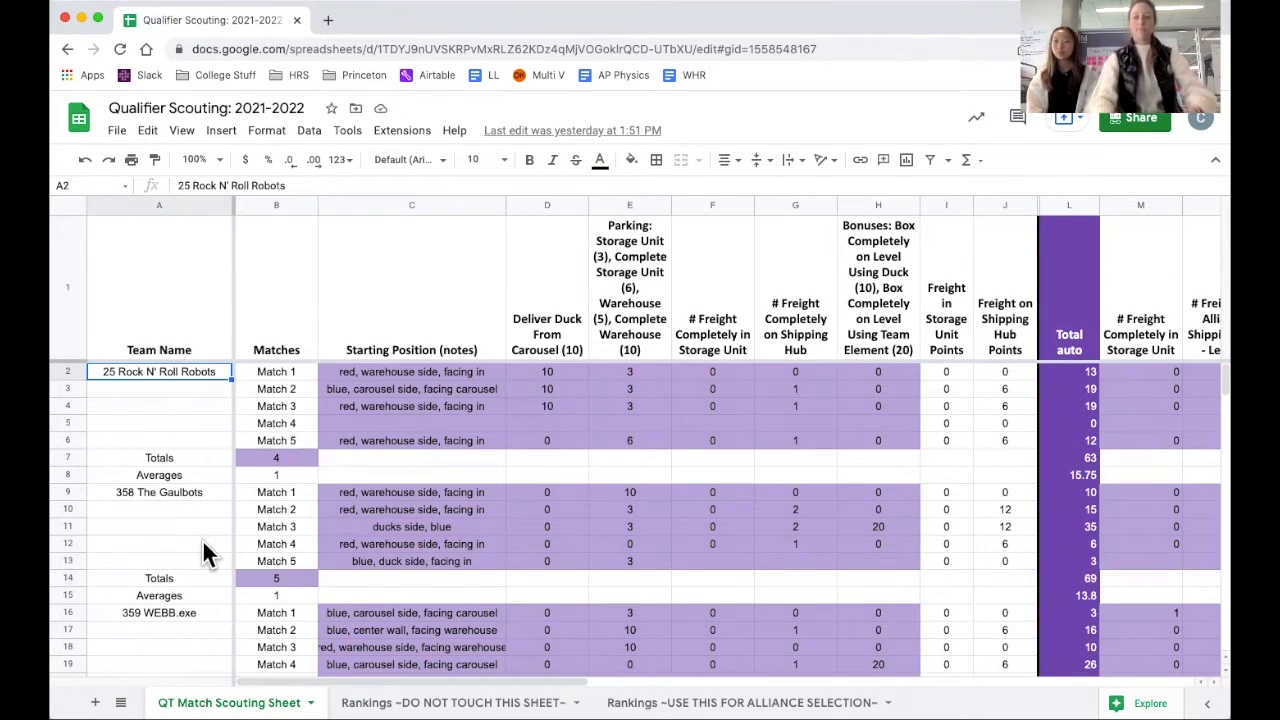
Clear the match count in the Totals row of 25 Rock N' Roll Robots and inspect that team's average auto cell.
{"action": "left_click", "coordinate": [266, 458]}
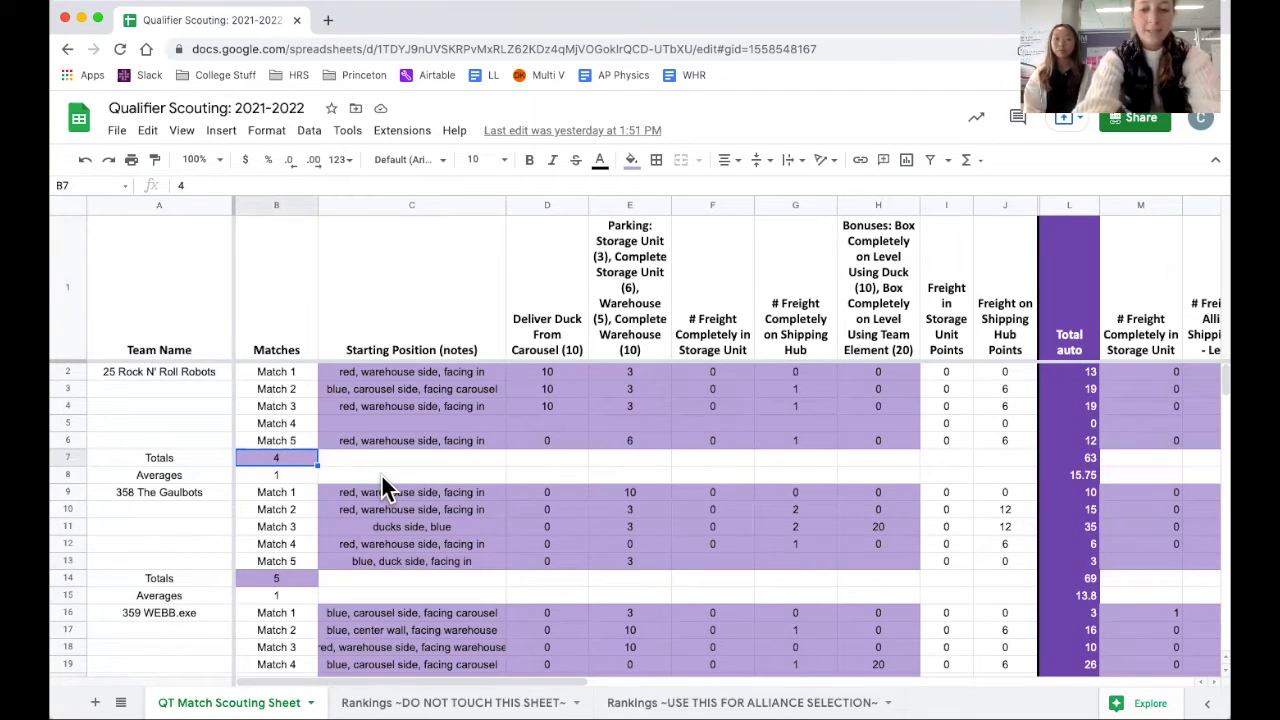
{"action": "key", "text": "Delete"}
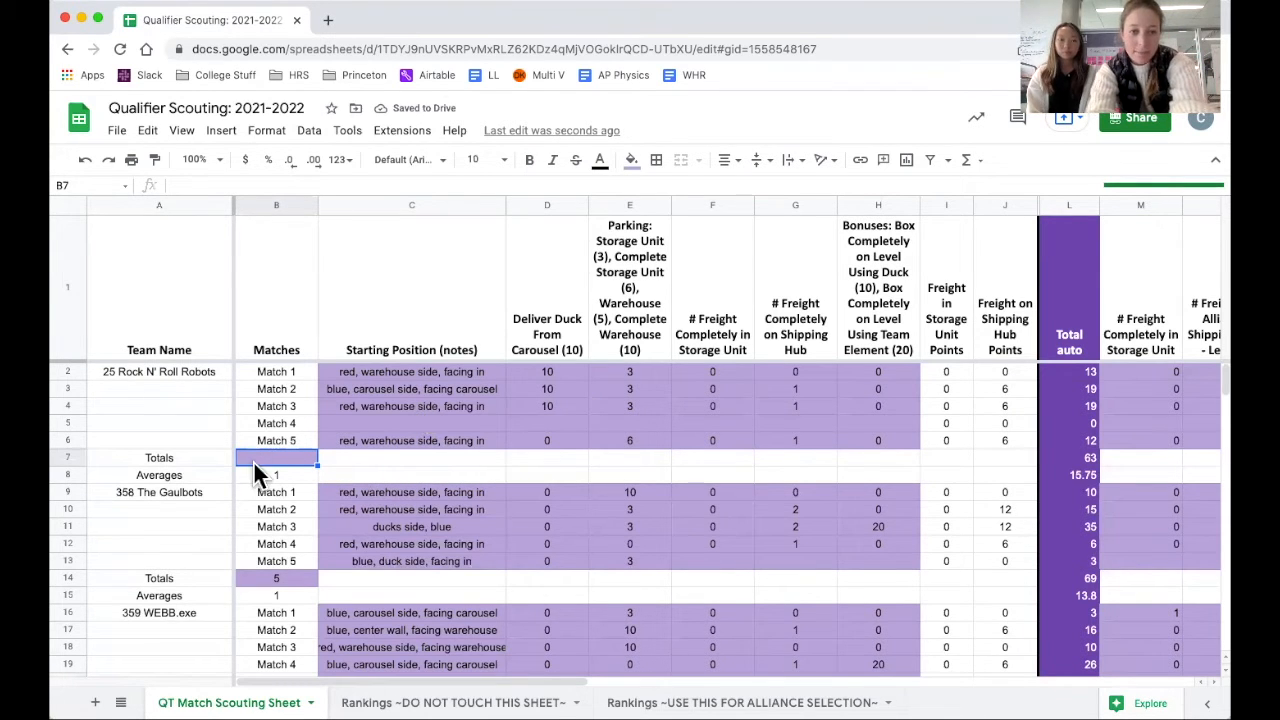
{"action": "left_click", "coordinate": [1075, 476]}
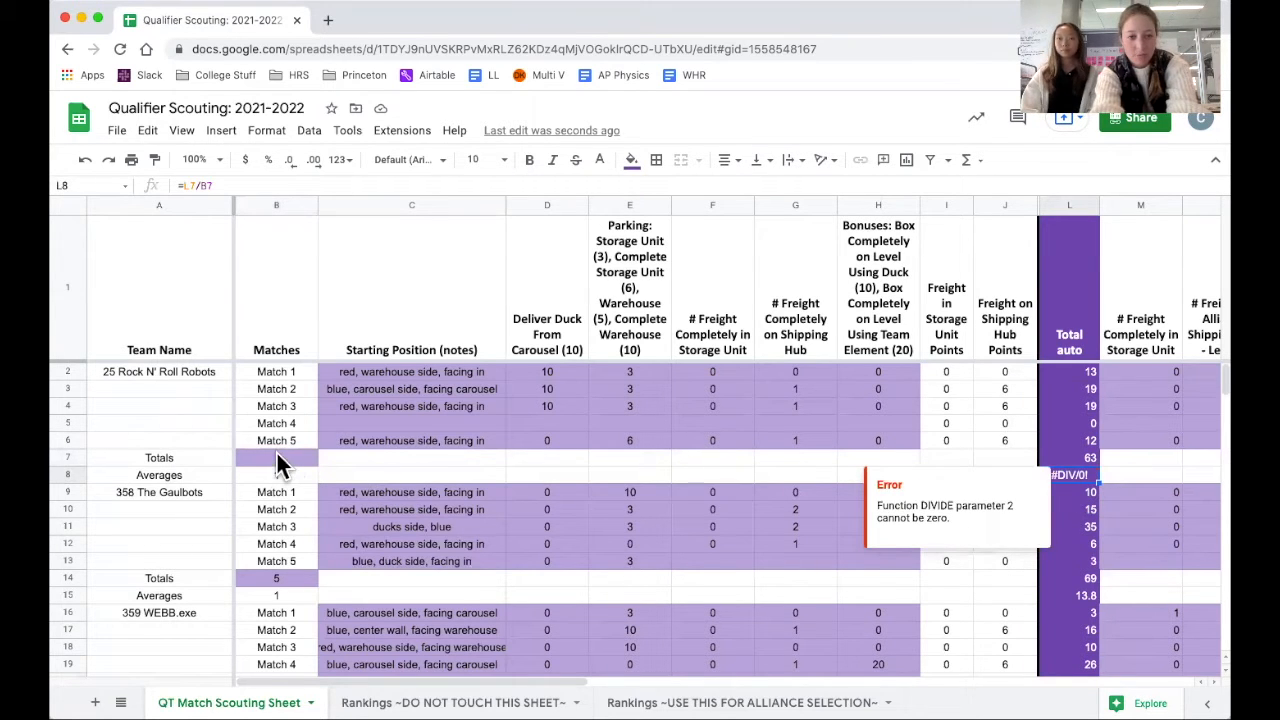
Enter 4 as the match count in the Totals row of 25 Rock N' Roll Robots.
{"action": "left_click", "coordinate": [277, 456]}
{"action": "type", "text": "4"}
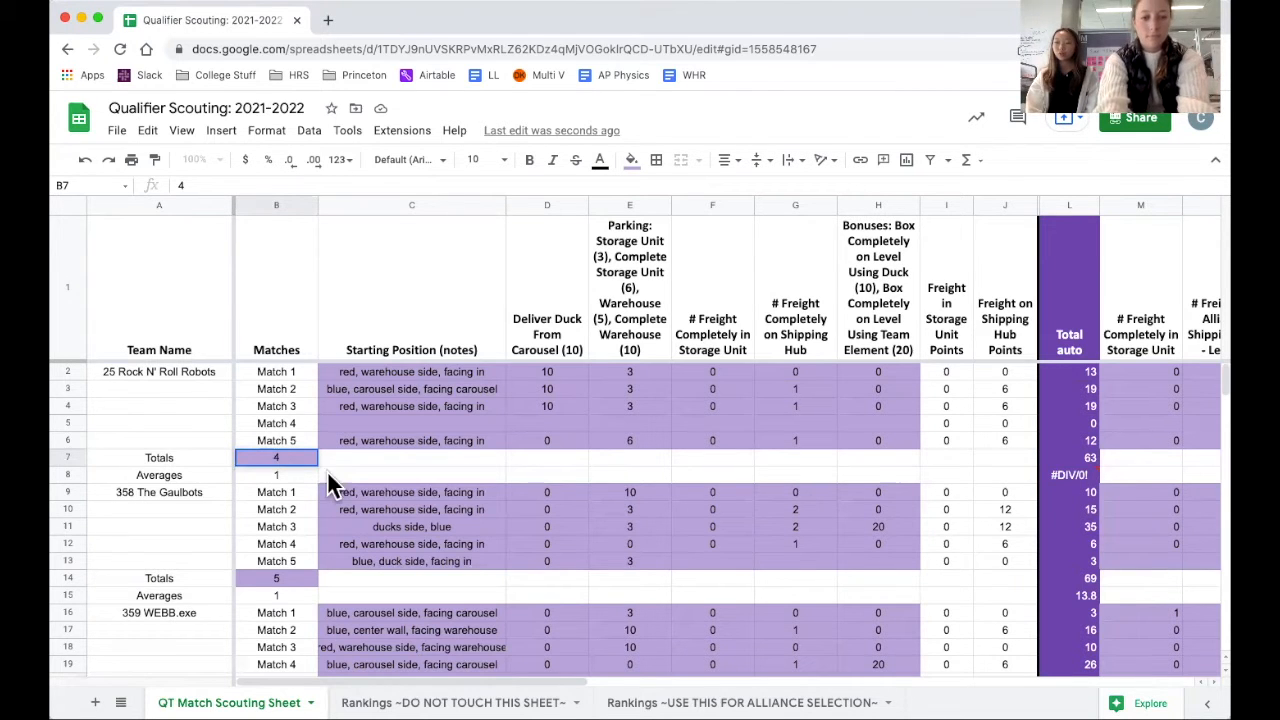
{"action": "left_click", "coordinate": [302, 458]}
{"action": "left_click", "coordinate": [356, 461]}
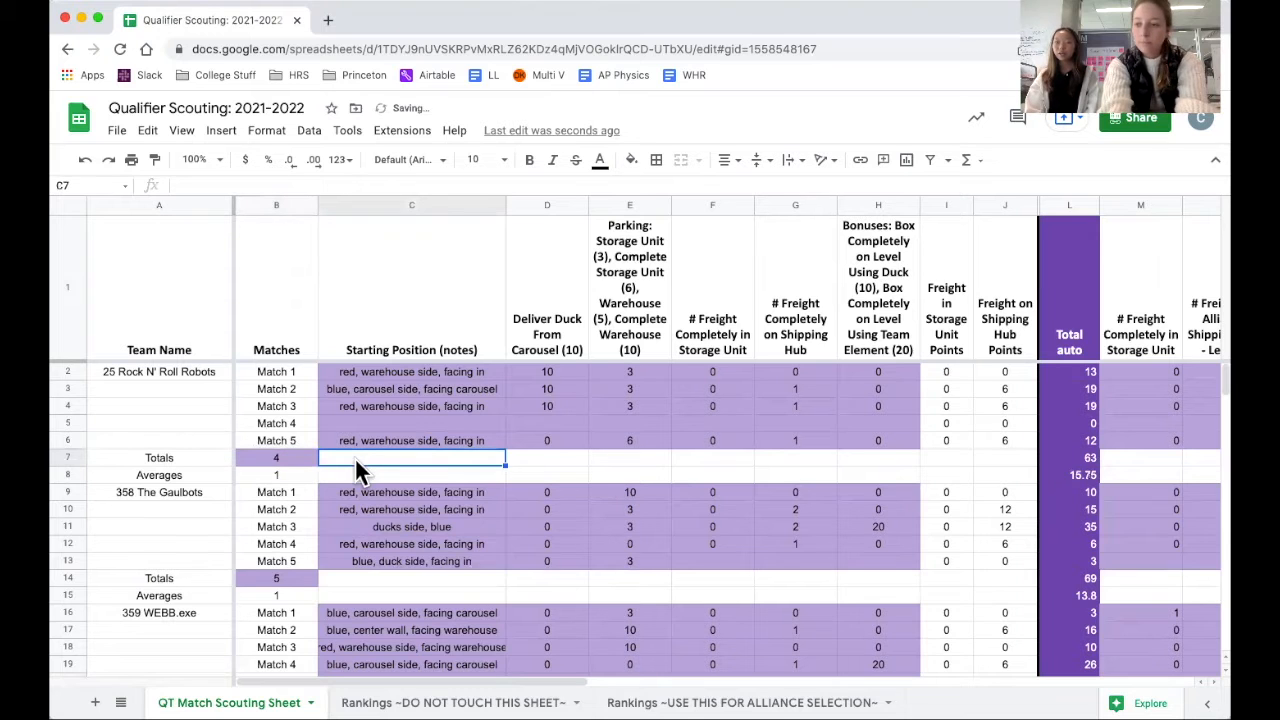
Check the match counts in the Totals rows of the teams from 25 Rock N' Roll Robots to 5218 Javabots.
{"action": "left_click", "coordinate": [279, 451]}
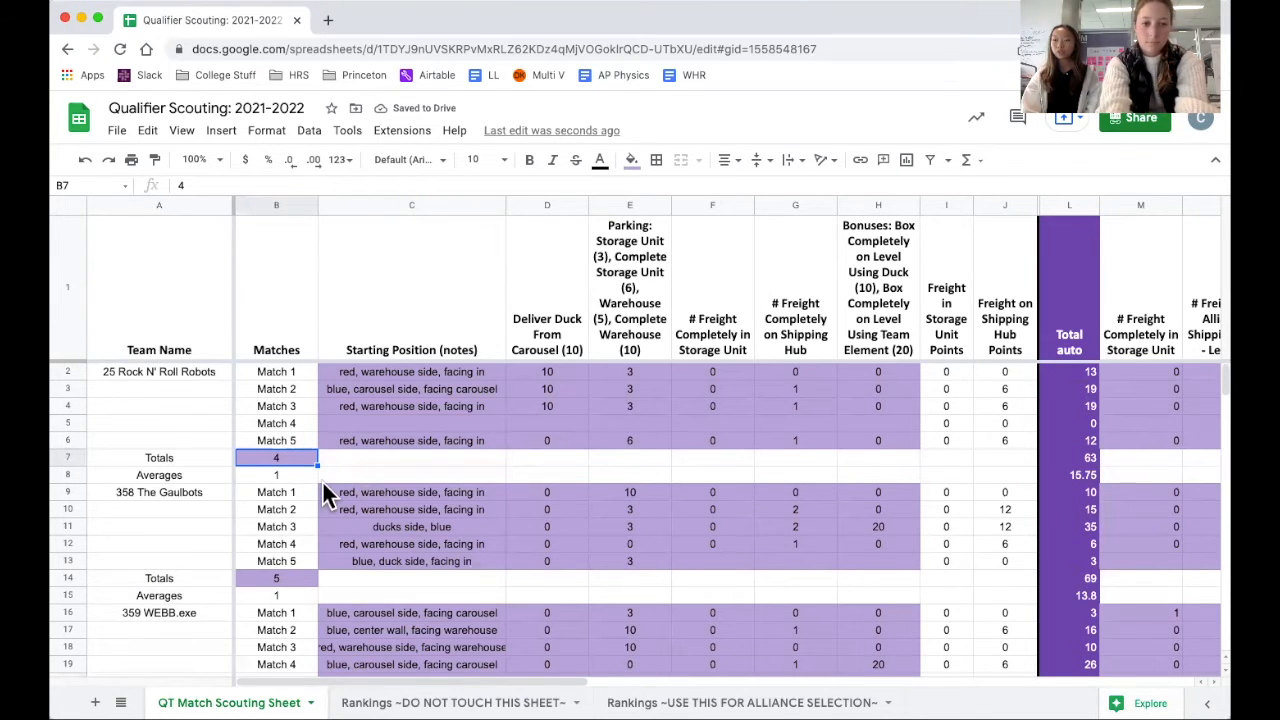
{"action": "scroll", "coordinate": [320, 500], "scroll_direction": "down", "scroll_amount": 3}
{"action": "left_click", "coordinate": [281, 490]}
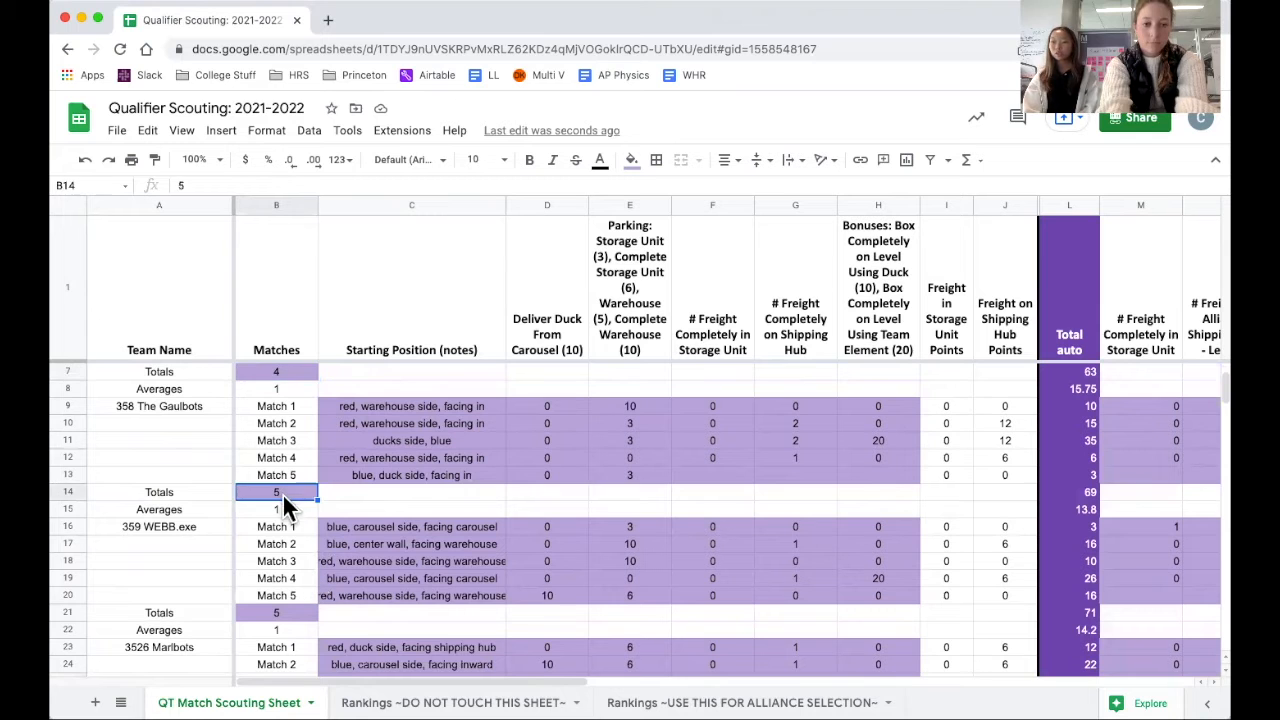
{"action": "left_click", "coordinate": [300, 612]}
{"action": "scroll", "coordinate": [299, 611], "scroll_direction": "down", "scroll_amount": 3}
{"action": "left_click", "coordinate": [287, 598]}
{"action": "scroll", "coordinate": [287, 598], "scroll_direction": "down", "scroll_amount": 3}
{"action": "left_click", "coordinate": [288, 614]}
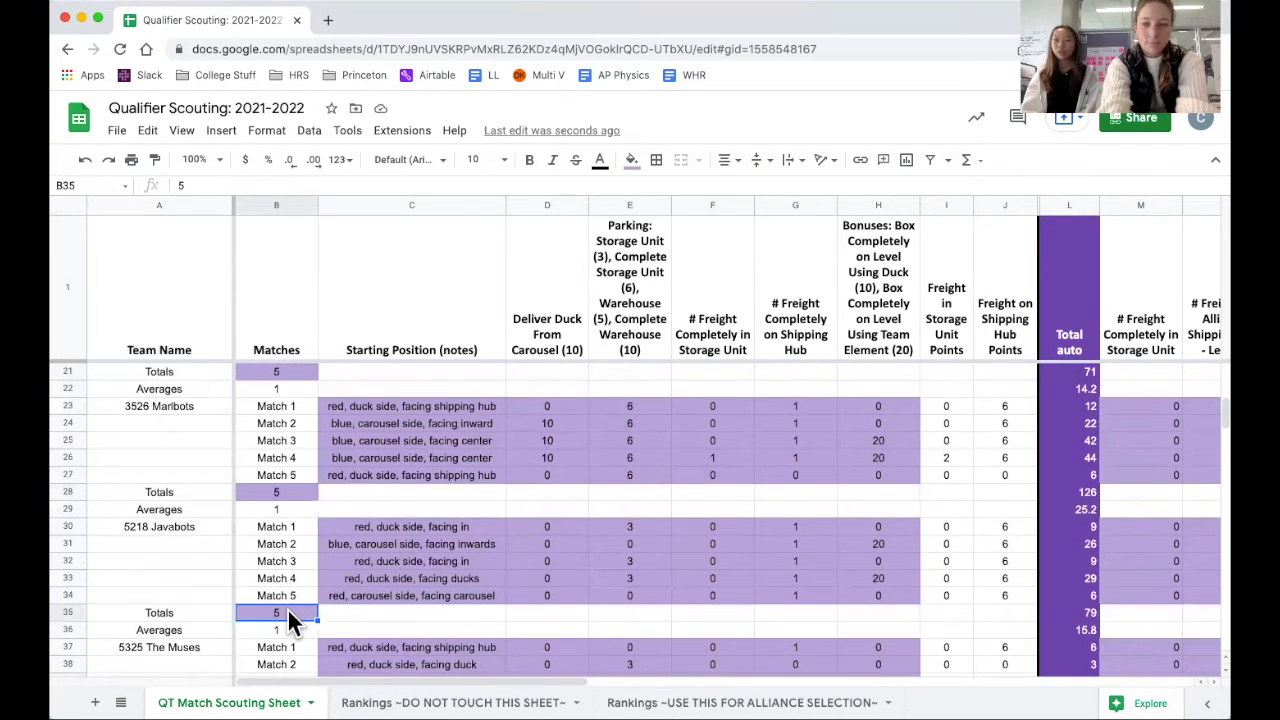
{"action": "scroll", "coordinate": [300, 540], "scroll_direction": "up", "scroll_amount": 8}
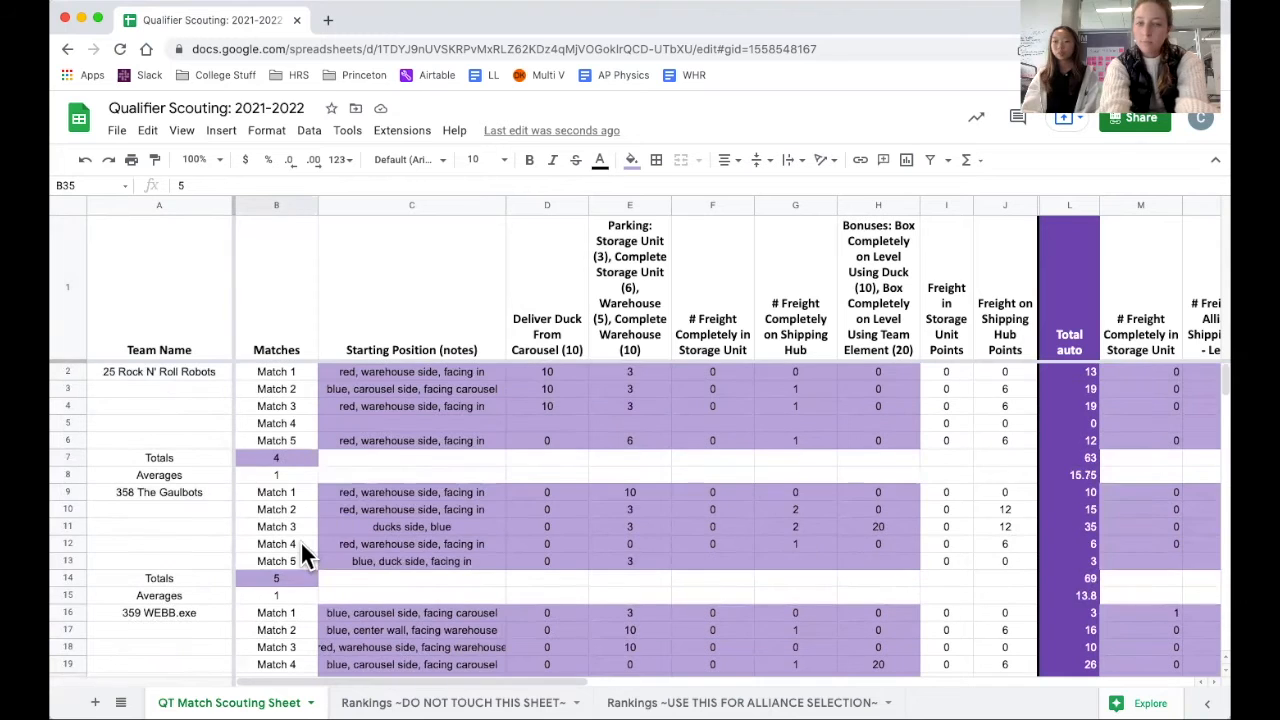
Examine the autonomous columns one by one, from Starting Position through Freight on Shipping Hub Points.
{"action": "left_click", "coordinate": [391, 203]}
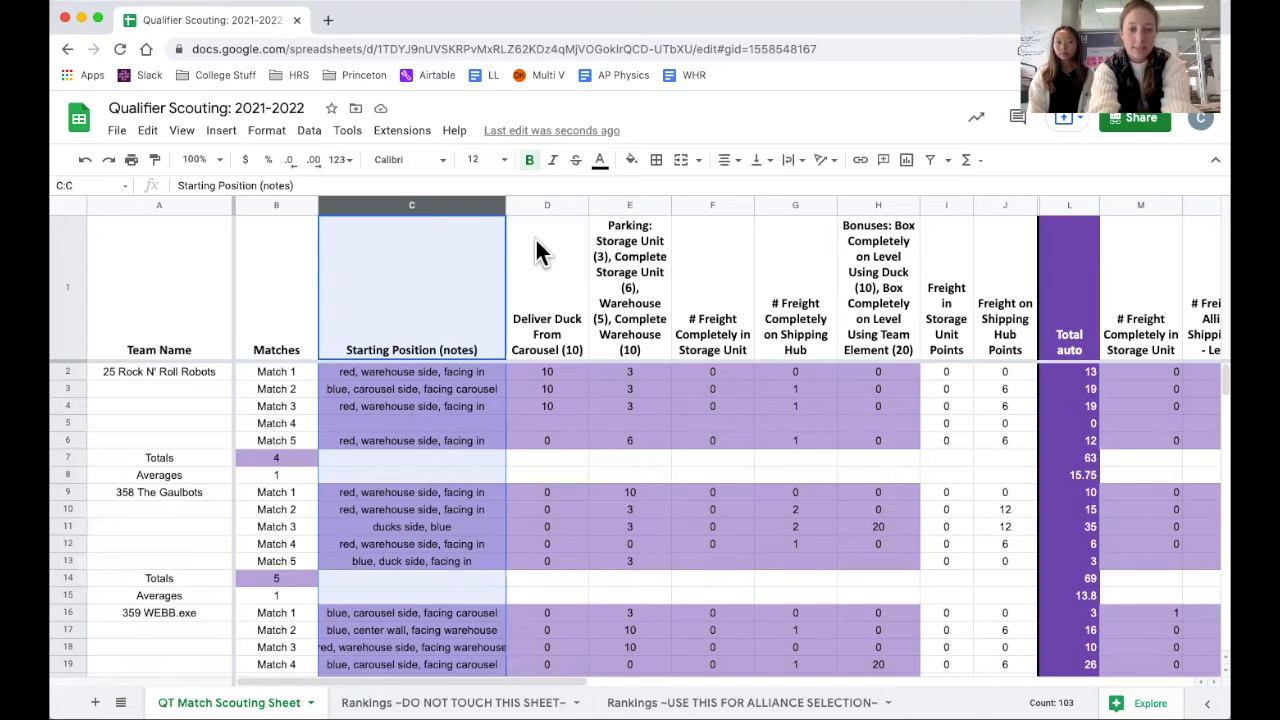
{"action": "left_click", "coordinate": [541, 203]}
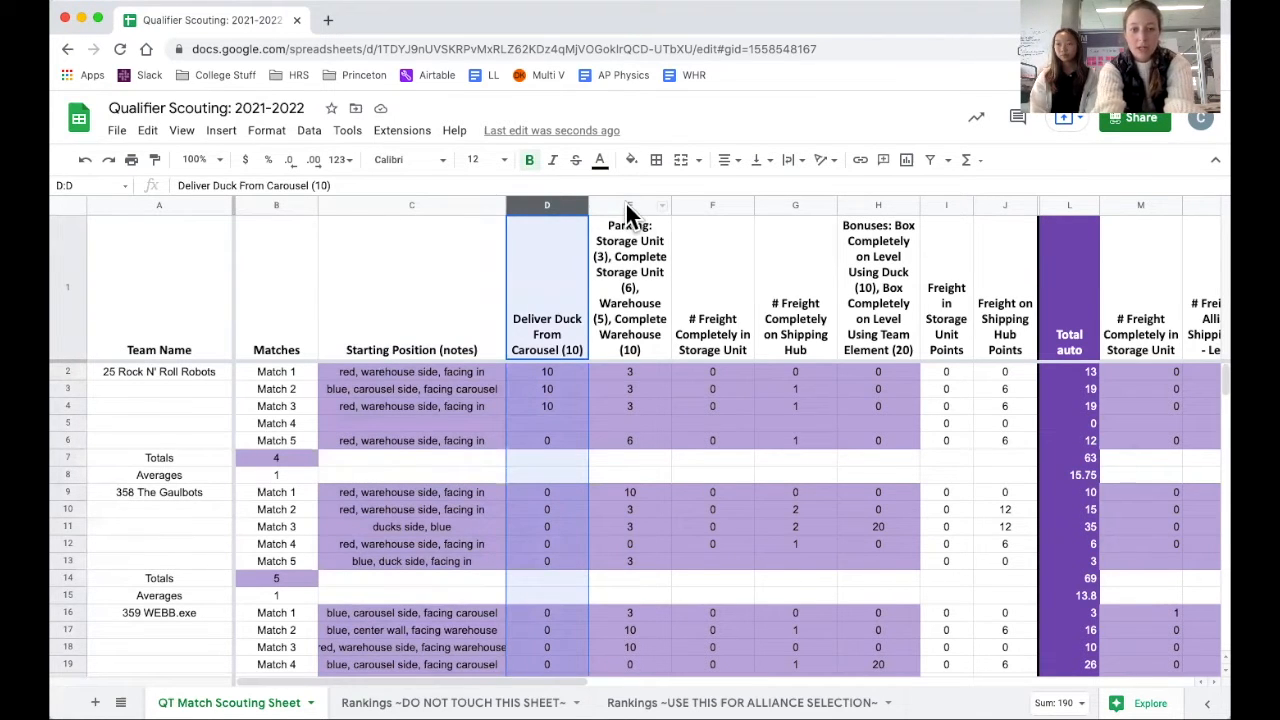
{"action": "left_click", "coordinate": [627, 205]}
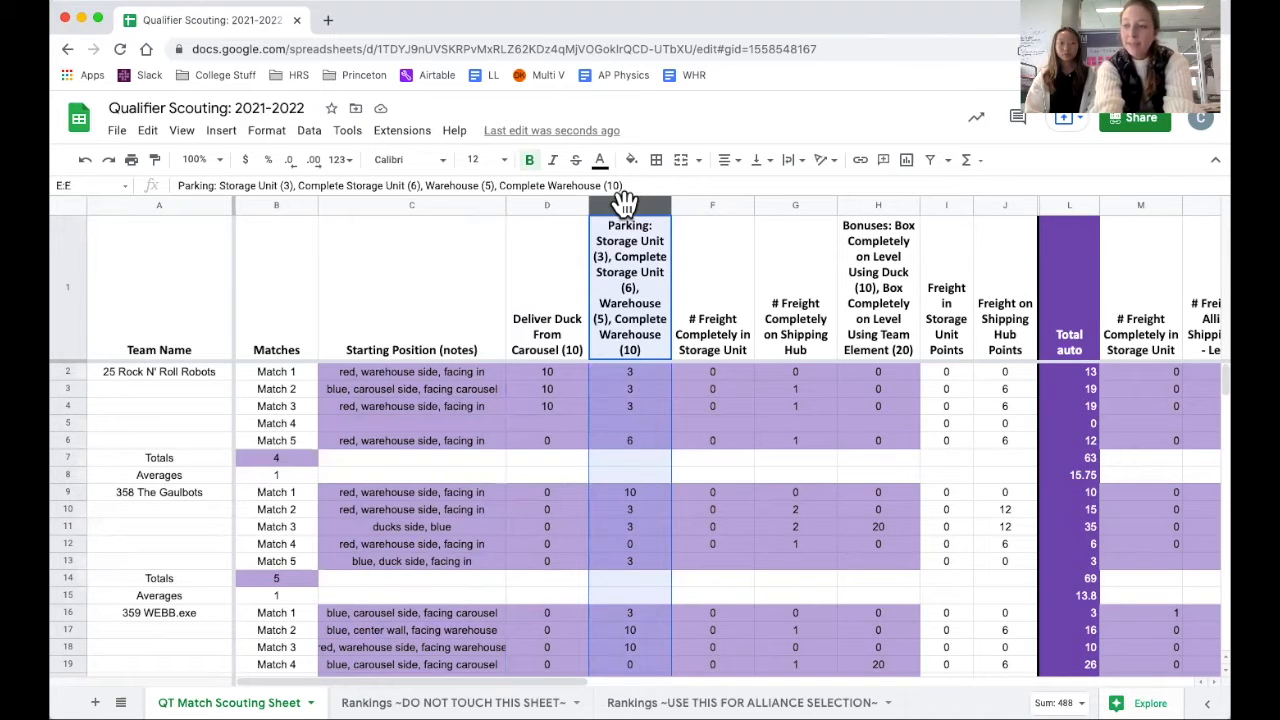
{"action": "left_click", "coordinate": [702, 201]}
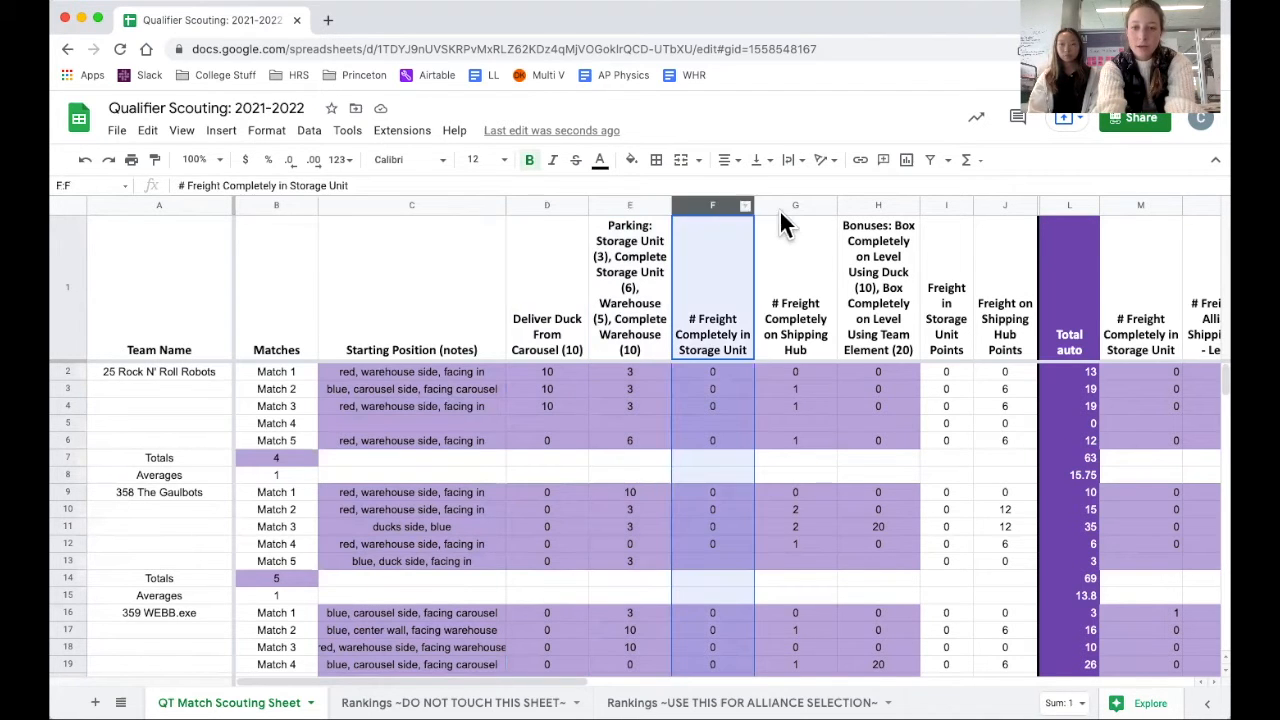
{"action": "left_click", "coordinate": [781, 207]}
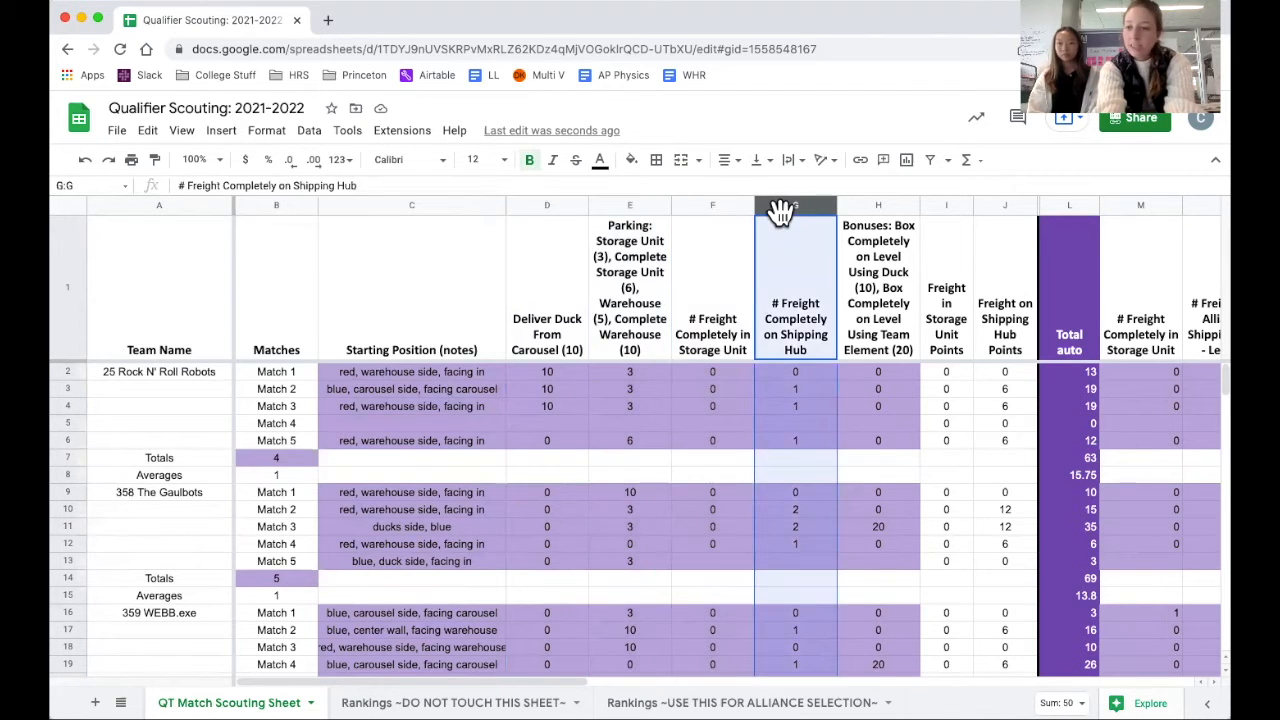
{"action": "left_click", "coordinate": [866, 206]}
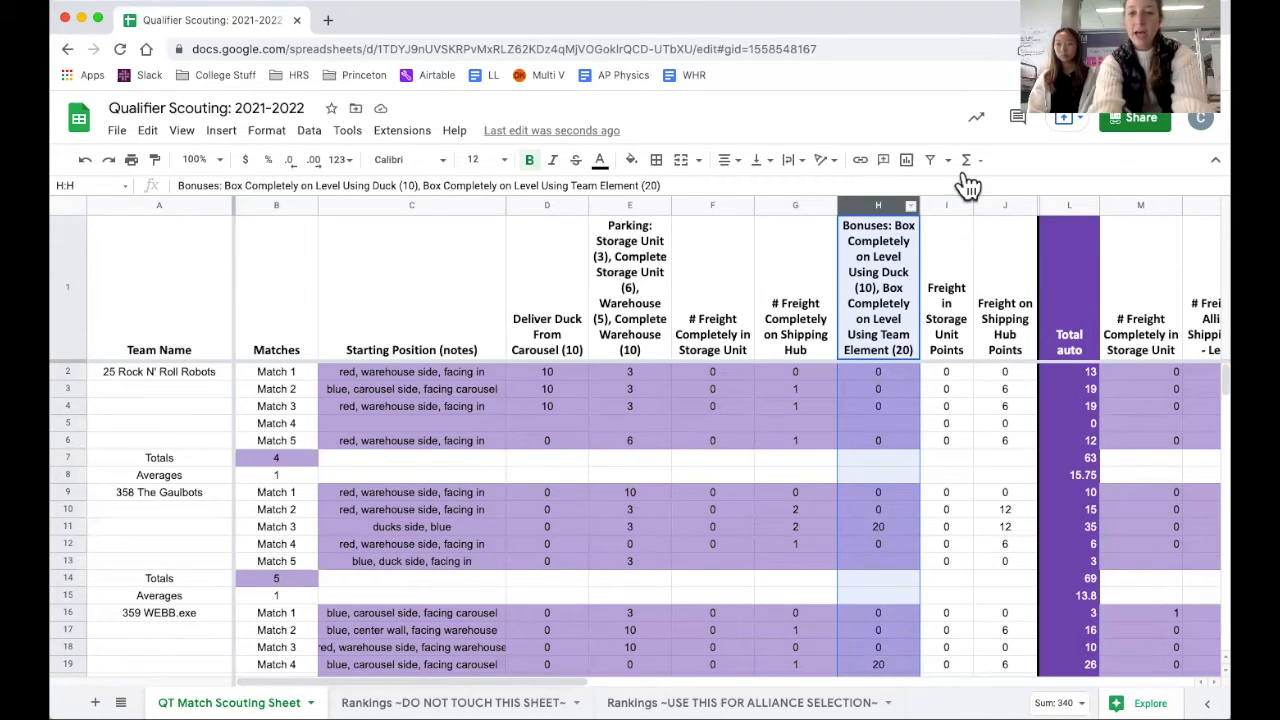
{"action": "left_click", "coordinate": [946, 205]}
{"action": "left_click", "coordinate": [999, 205]}
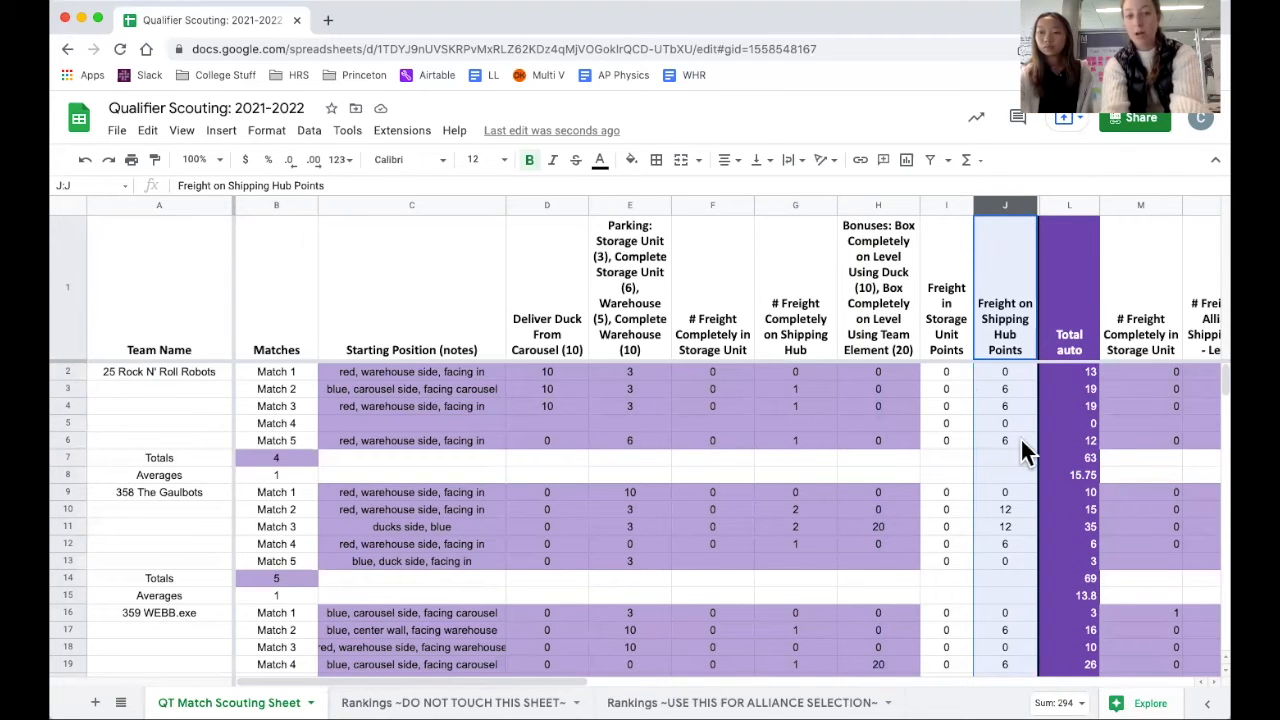
Inspect the carousel duck delivery and parking scores entered for the matches of 25 Rock N' Roll Robots.
{"action": "left_click", "coordinate": [556, 402]}
{"action": "left_click", "coordinate": [569, 347]}
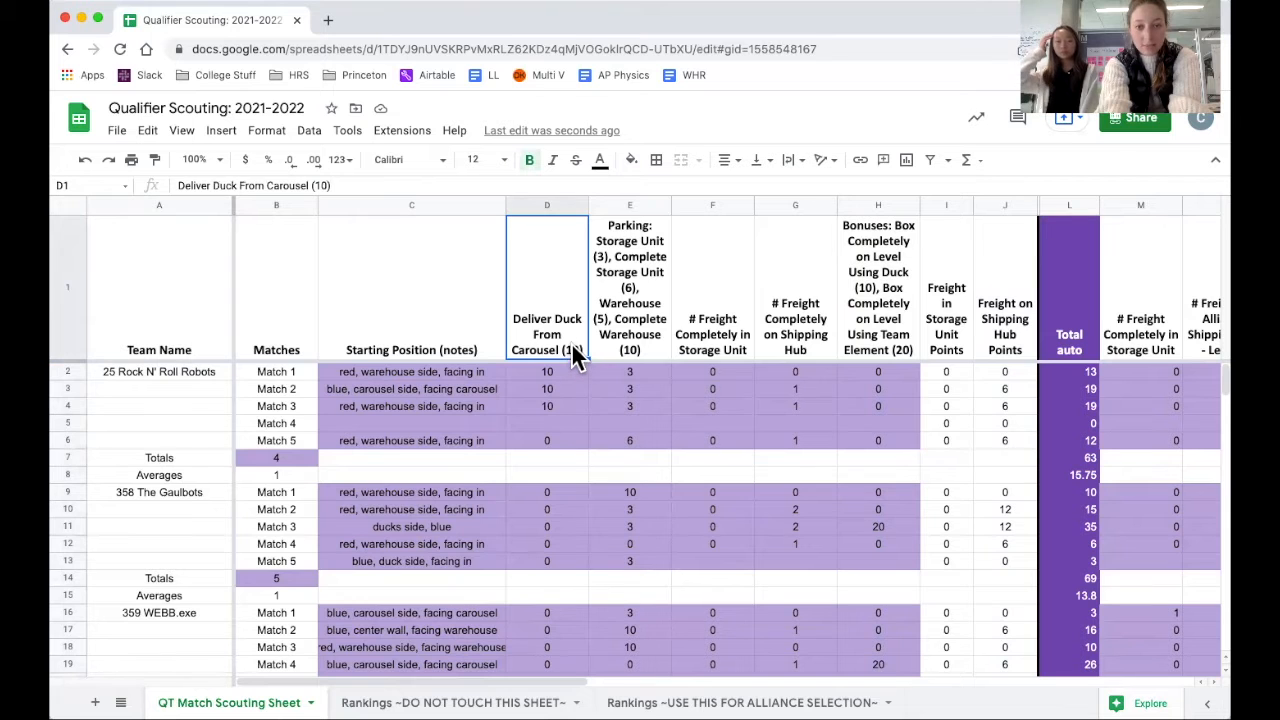
{"action": "double_click", "coordinate": [571, 347]}
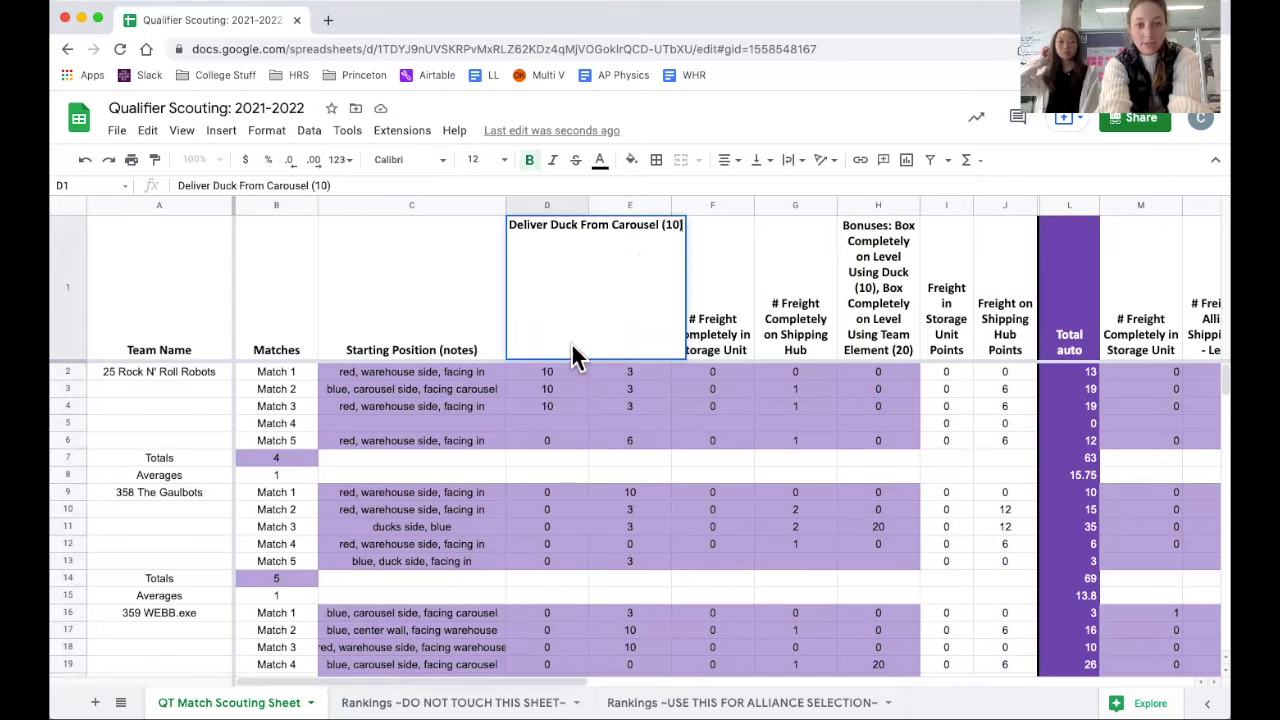
{"action": "left_click", "coordinate": [560, 406]}
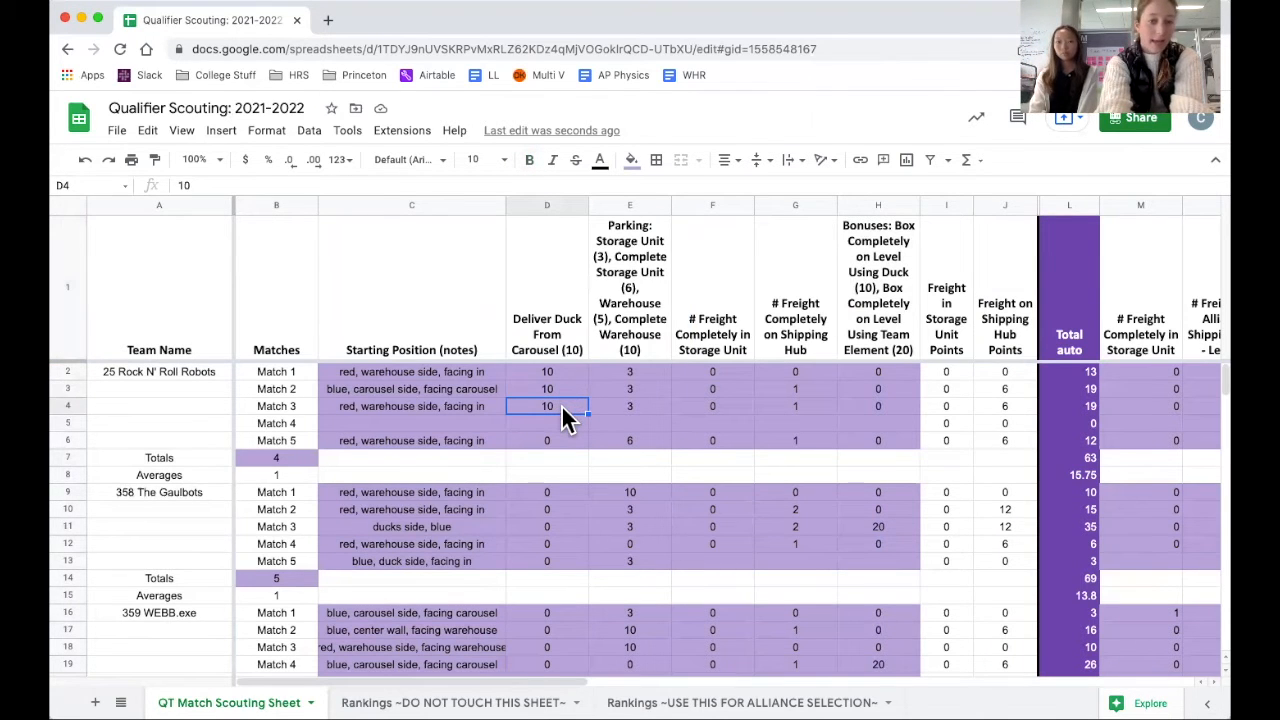
{"action": "left_click", "coordinate": [557, 441]}
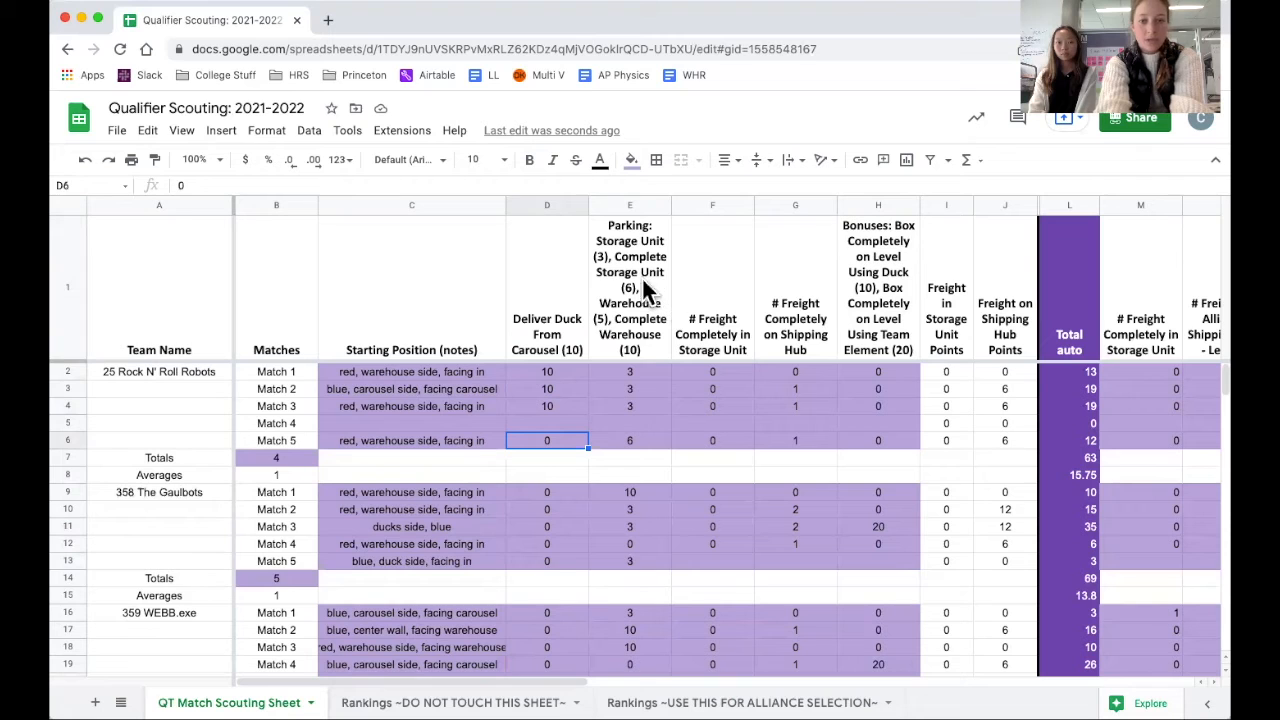
{"action": "left_click", "coordinate": [634, 389]}
{"action": "left_click", "coordinate": [637, 440]}
{"action": "left_click", "coordinate": [640, 407]}
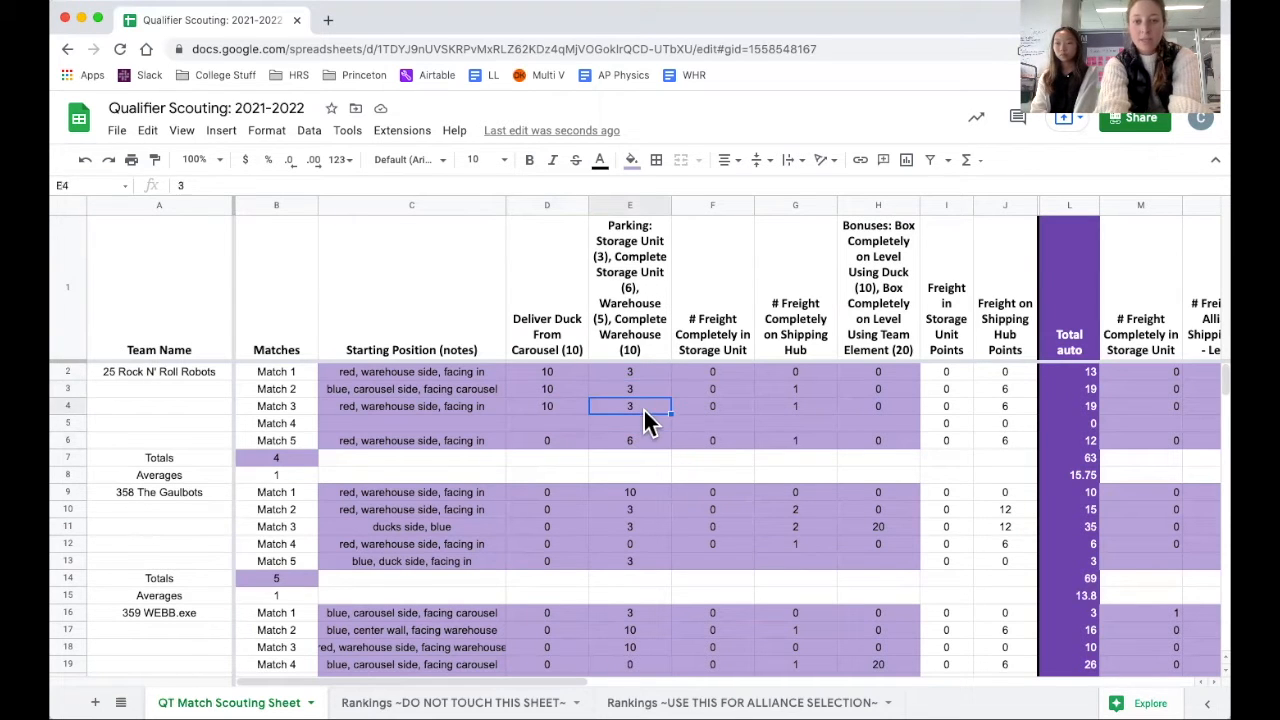
Inspect the autonomous freight counts of 25 Rock N' Roll Robots and the bonus scores of the teams below it.
{"action": "left_click", "coordinate": [712, 372]}
{"action": "left_click_drag", "start_coordinate": [702, 396], "coordinate": [714, 440]}
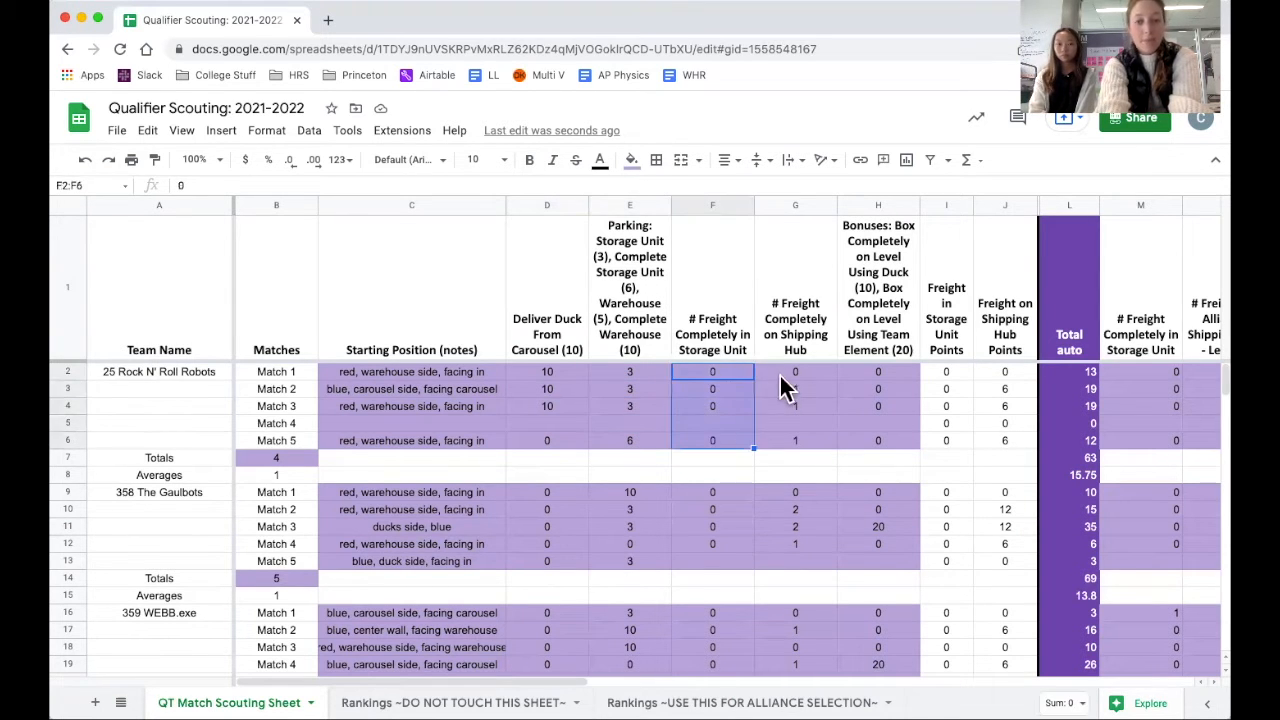
{"action": "left_click_drag", "start_coordinate": [779, 373], "coordinate": [789, 429]}
{"action": "left_click", "coordinate": [875, 376]}
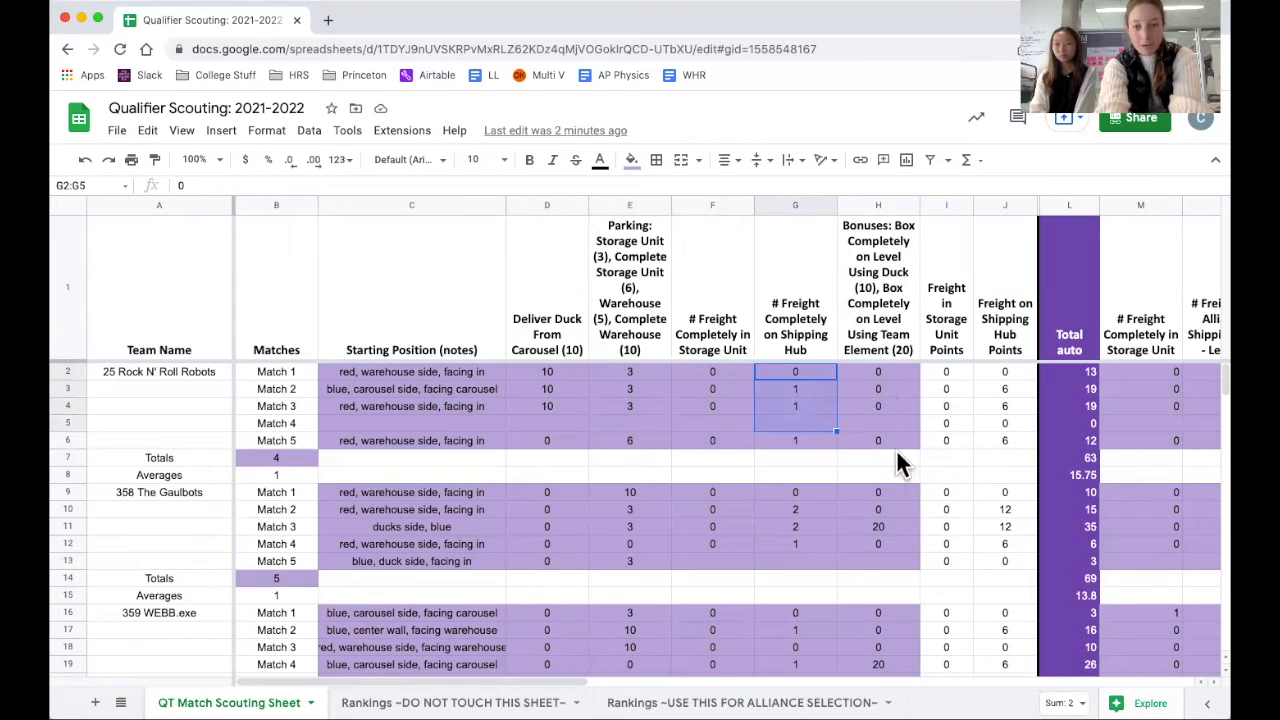
{"action": "left_click", "coordinate": [891, 521]}
{"action": "scroll", "coordinate": [891, 563], "scroll_direction": "down", "scroll_amount": 2}
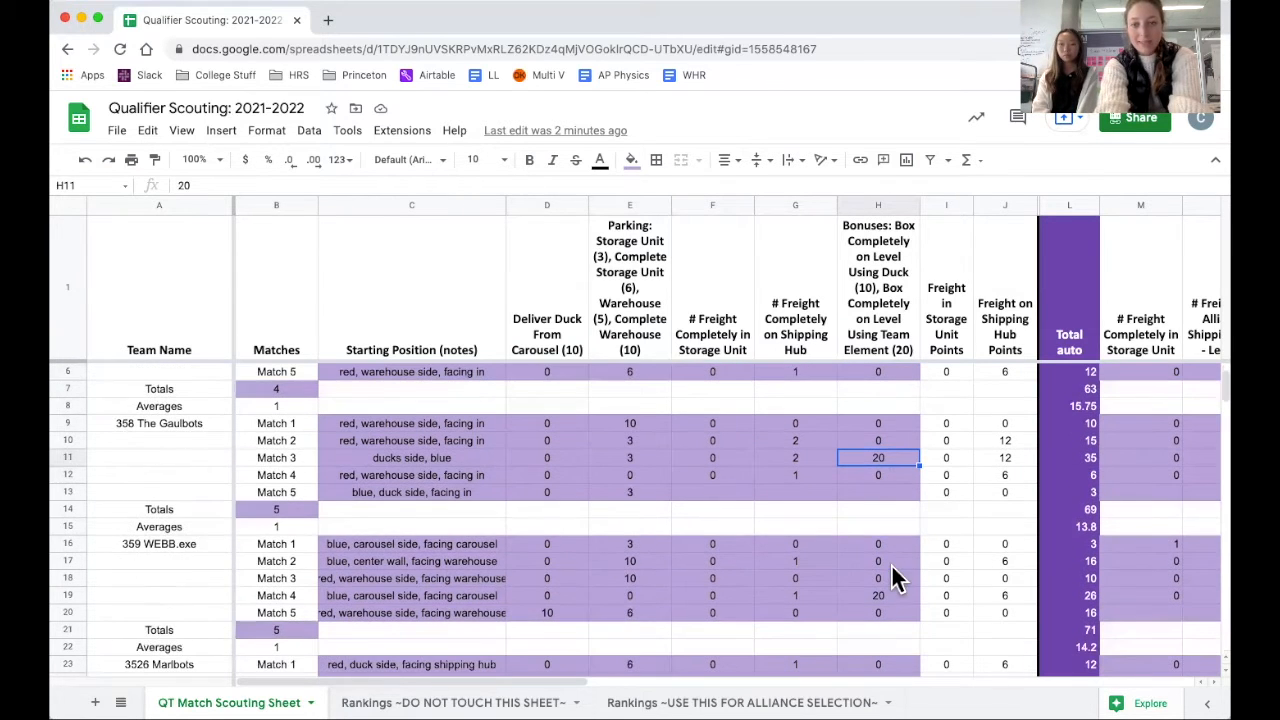
{"action": "left_click", "coordinate": [887, 598]}
{"action": "scroll", "coordinate": [804, 450], "scroll_direction": "up", "scroll_amount": 2}
Review the Total auto column across the teams.
{"action": "left_click", "coordinate": [1066, 207]}
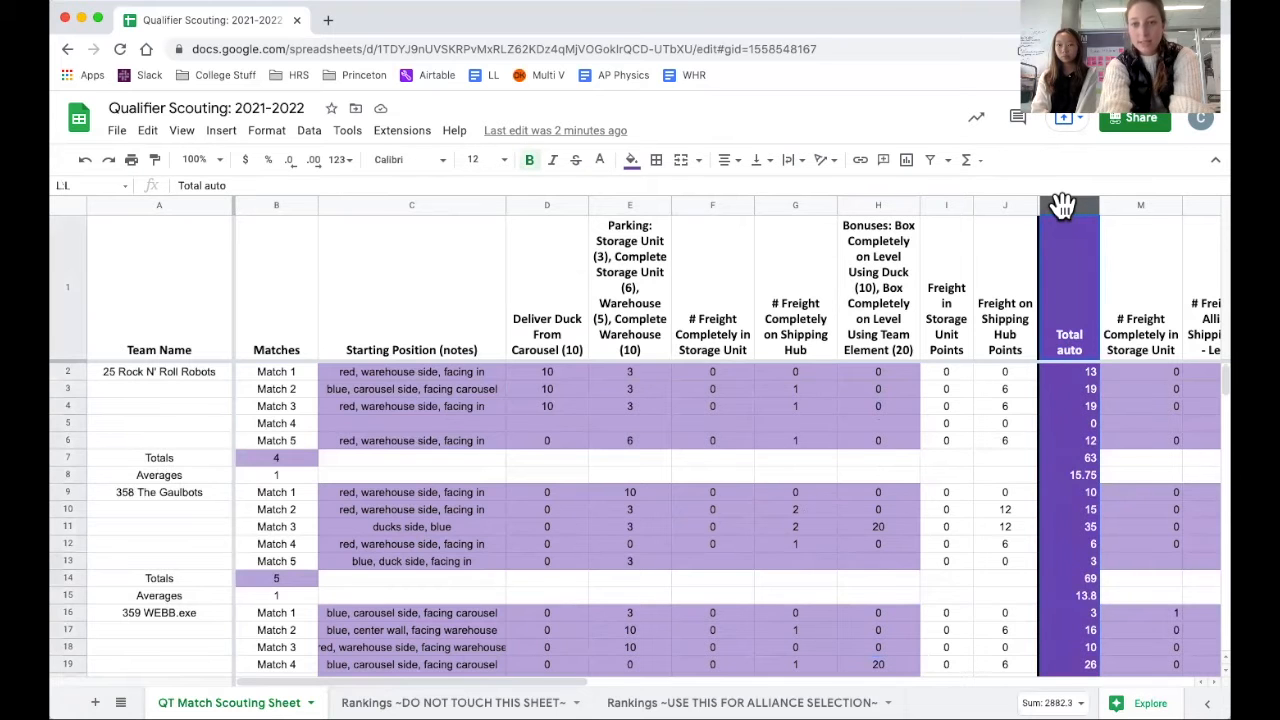
{"action": "scroll", "coordinate": [1098, 514], "scroll_direction": "down", "scroll_amount": 10}
{"action": "scroll", "coordinate": [1098, 516], "scroll_direction": "up", "scroll_amount": 10}
Examine the tele-op freight columns and the formula behind the Match 5 Total Tele-op score of 25 Rock N' Roll Robots.
{"action": "scroll", "coordinate": [1097, 518], "scroll_direction": "right", "scroll_amount": 5}
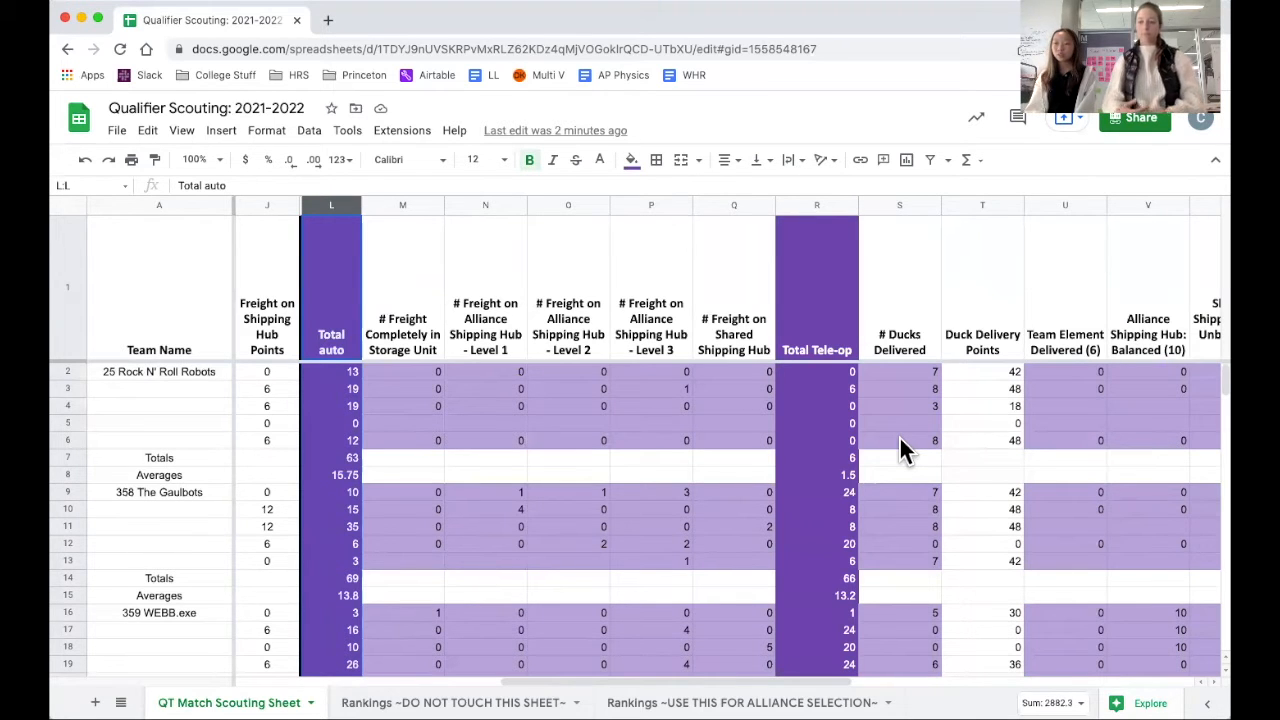
{"action": "left_click", "coordinate": [381, 204]}
{"action": "left_click_drag", "start_coordinate": [620, 203], "coordinate": [723, 206]}
{"action": "left_click", "coordinate": [627, 500]}
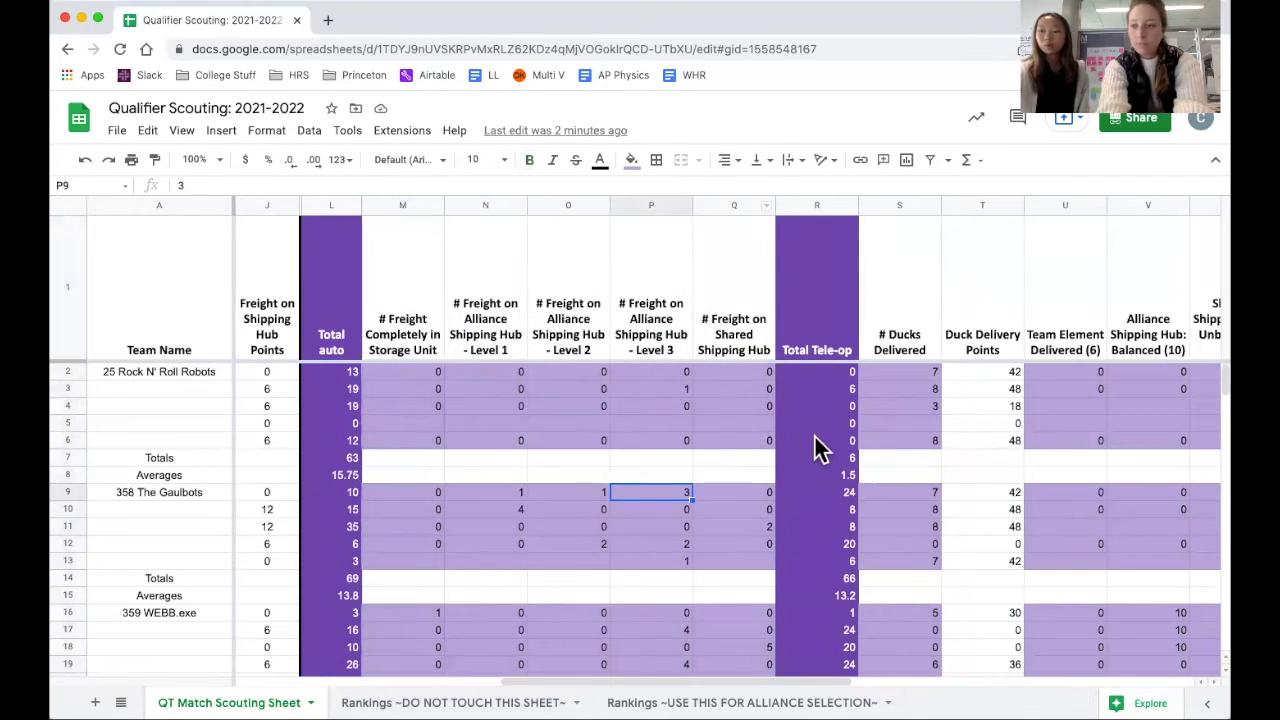
{"action": "left_click", "coordinate": [820, 445]}
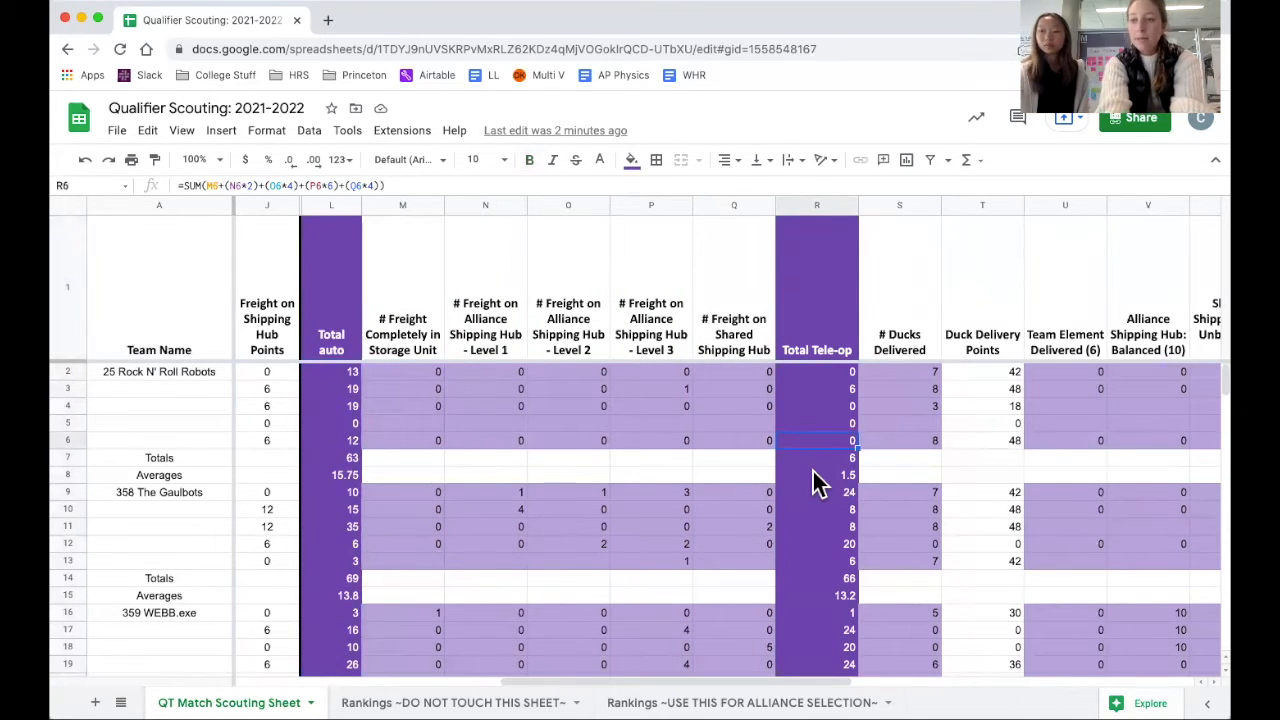
Examine the endgame columns one by one, from # Ducks Delivered through Capping with Team Element to Total endgame.
{"action": "scroll", "coordinate": [815, 483], "scroll_direction": "right", "scroll_amount": 5}
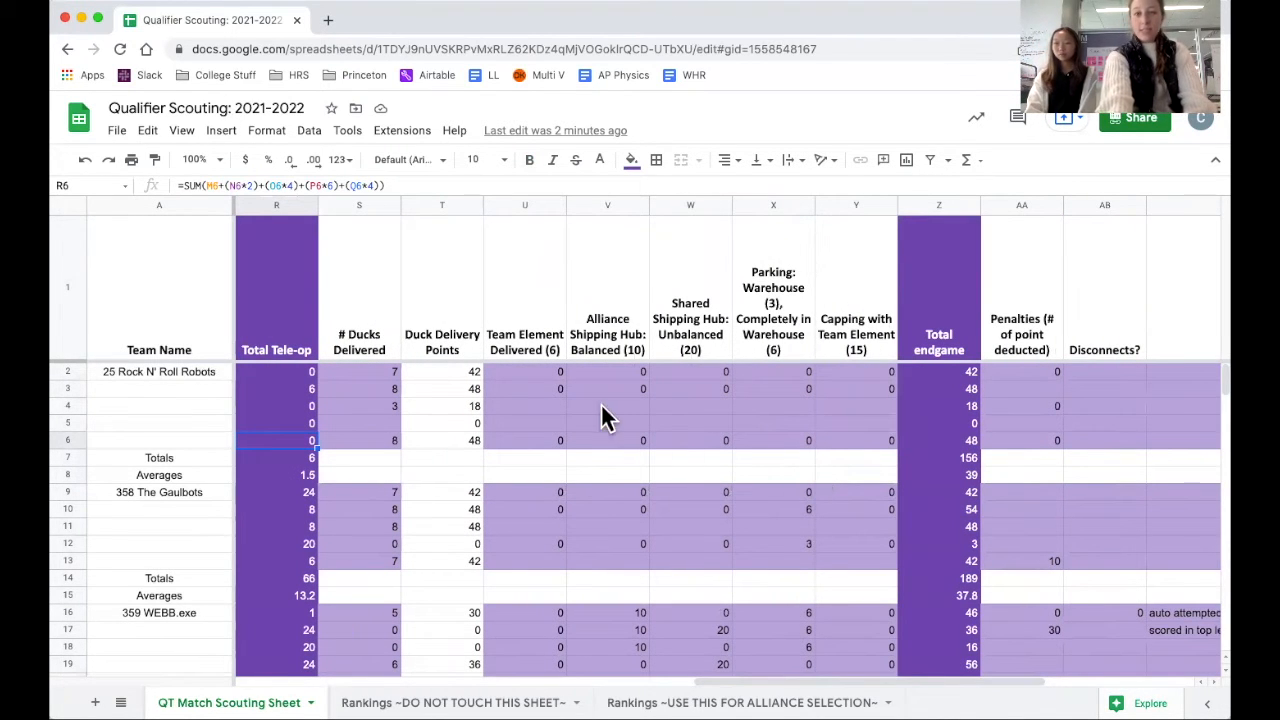
{"action": "left_click", "coordinate": [346, 204]}
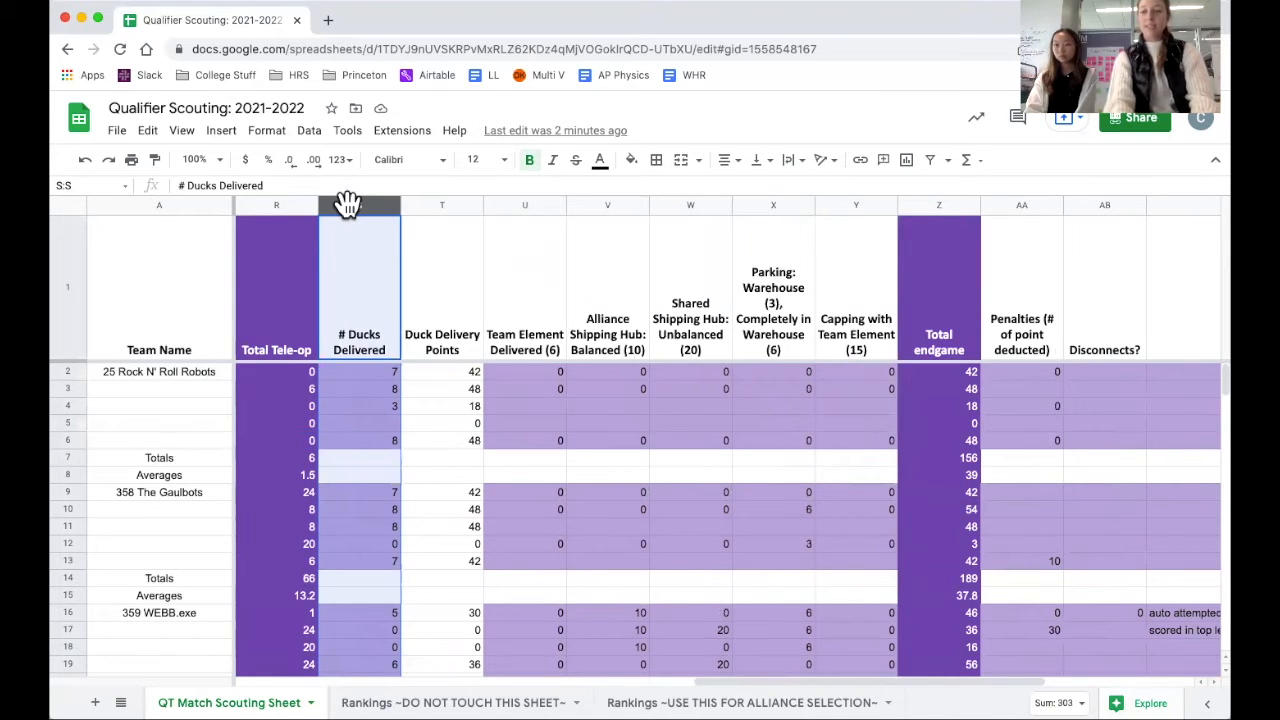
{"action": "left_click", "coordinate": [517, 196]}
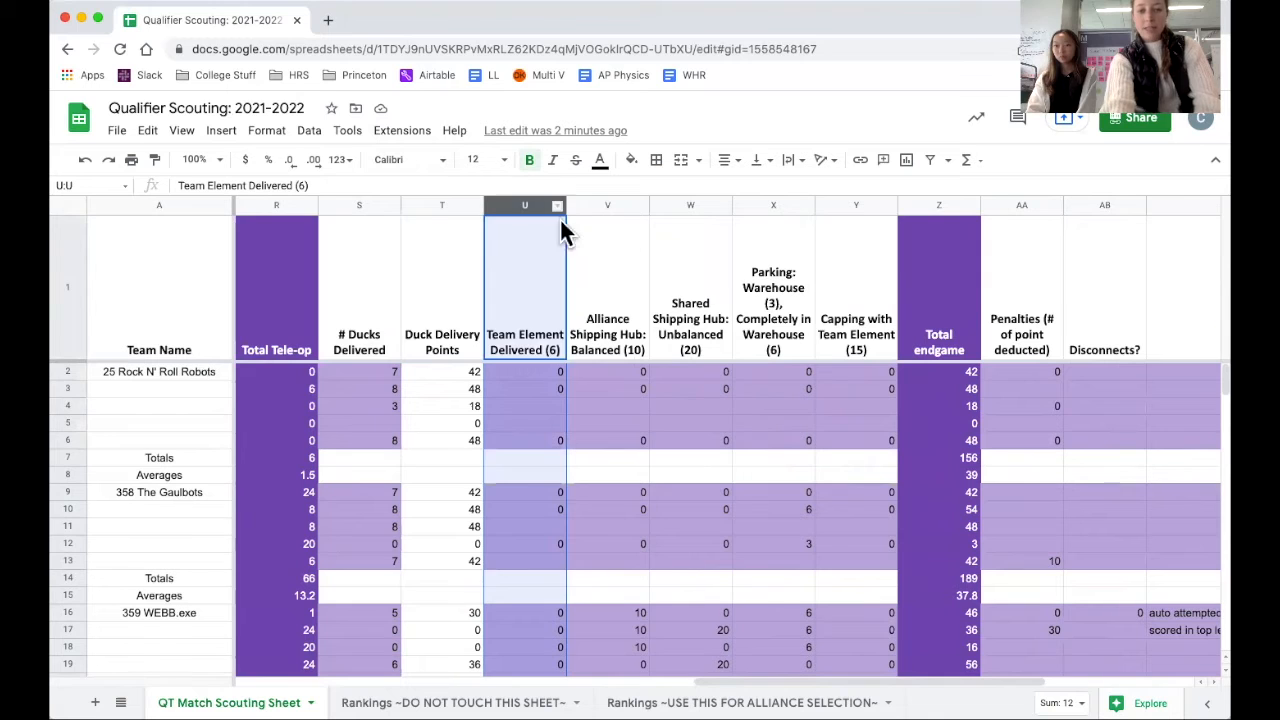
{"action": "left_click", "coordinate": [602, 206]}
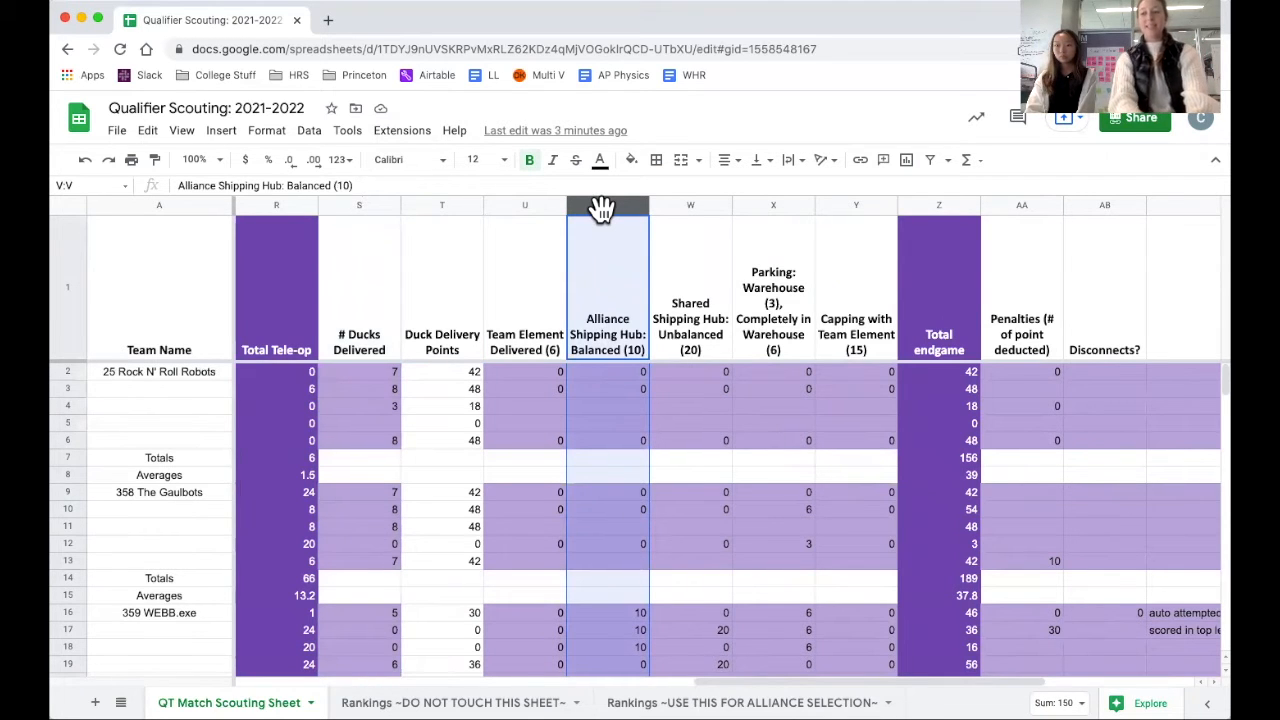
{"action": "left_click", "coordinate": [669, 206]}
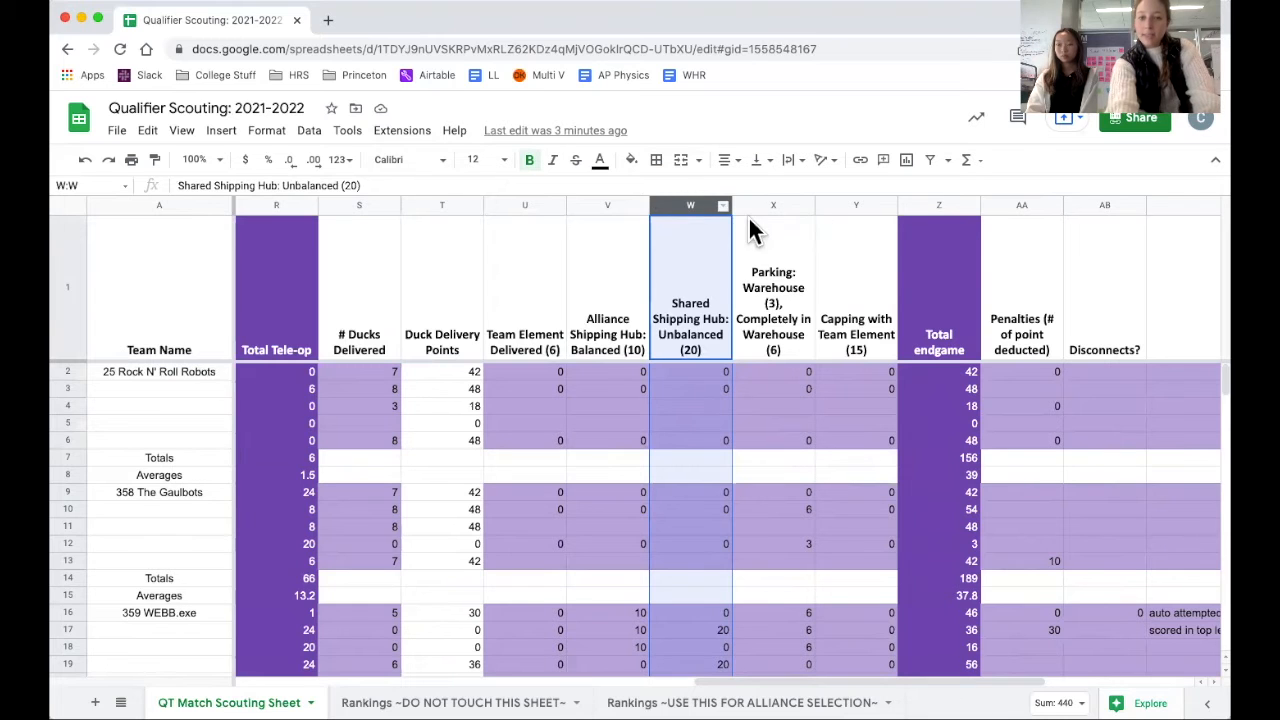
{"action": "left_click", "coordinate": [769, 196]}
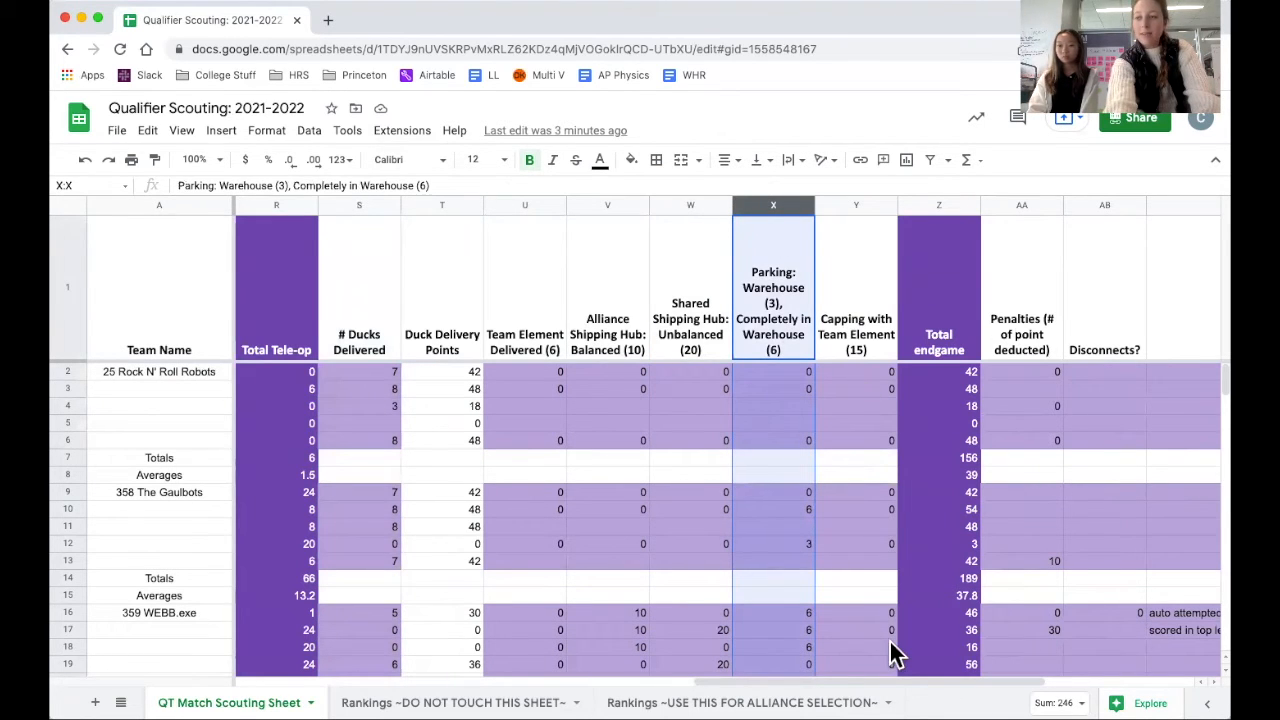
{"action": "left_click", "coordinate": [856, 204]}
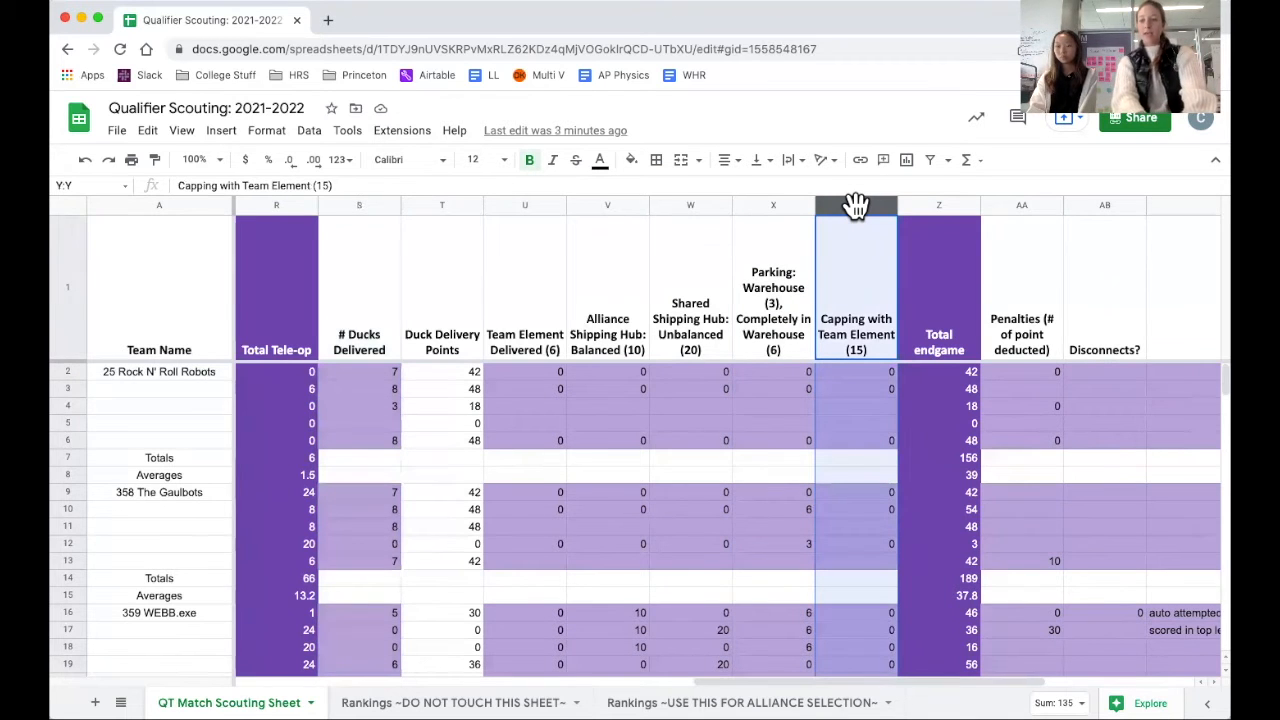
{"action": "left_click", "coordinate": [936, 212]}
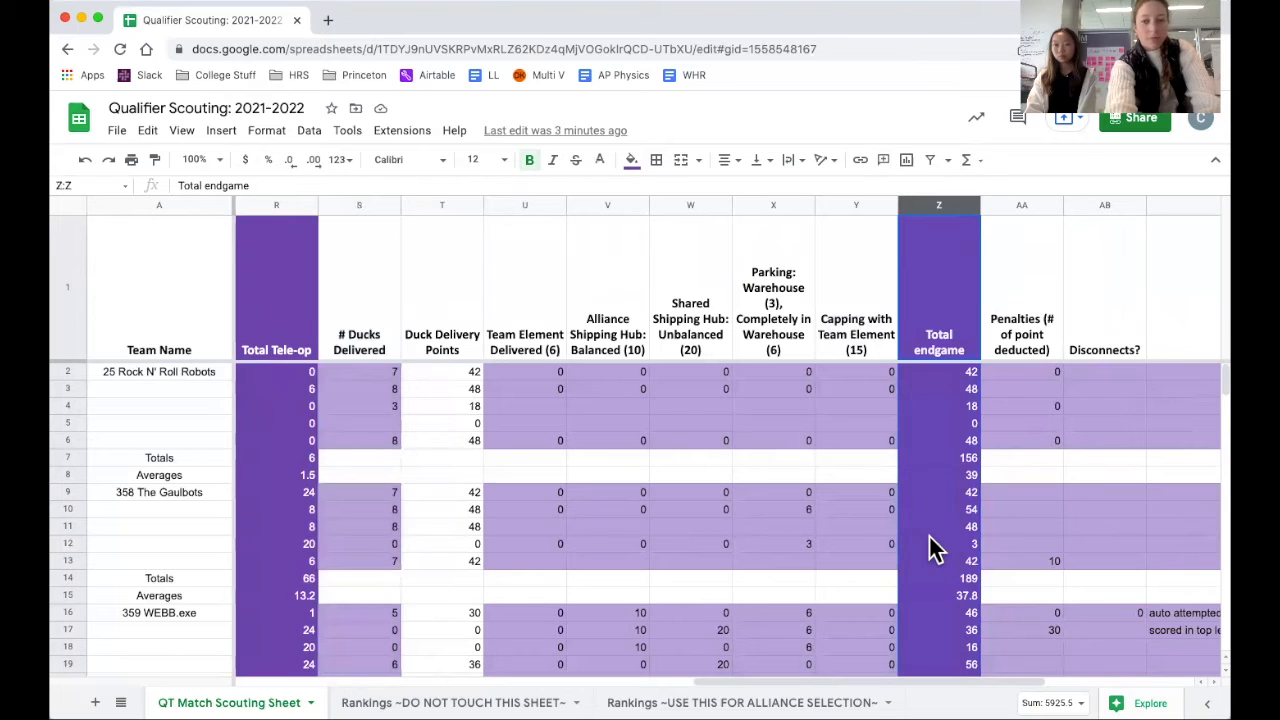
Review the penalty point deductions recorded for the teams, starting with the first match of 25 Rock N' Roll Robots.
{"action": "scroll", "coordinate": [930, 548], "scroll_direction": "right", "scroll_amount": 4}
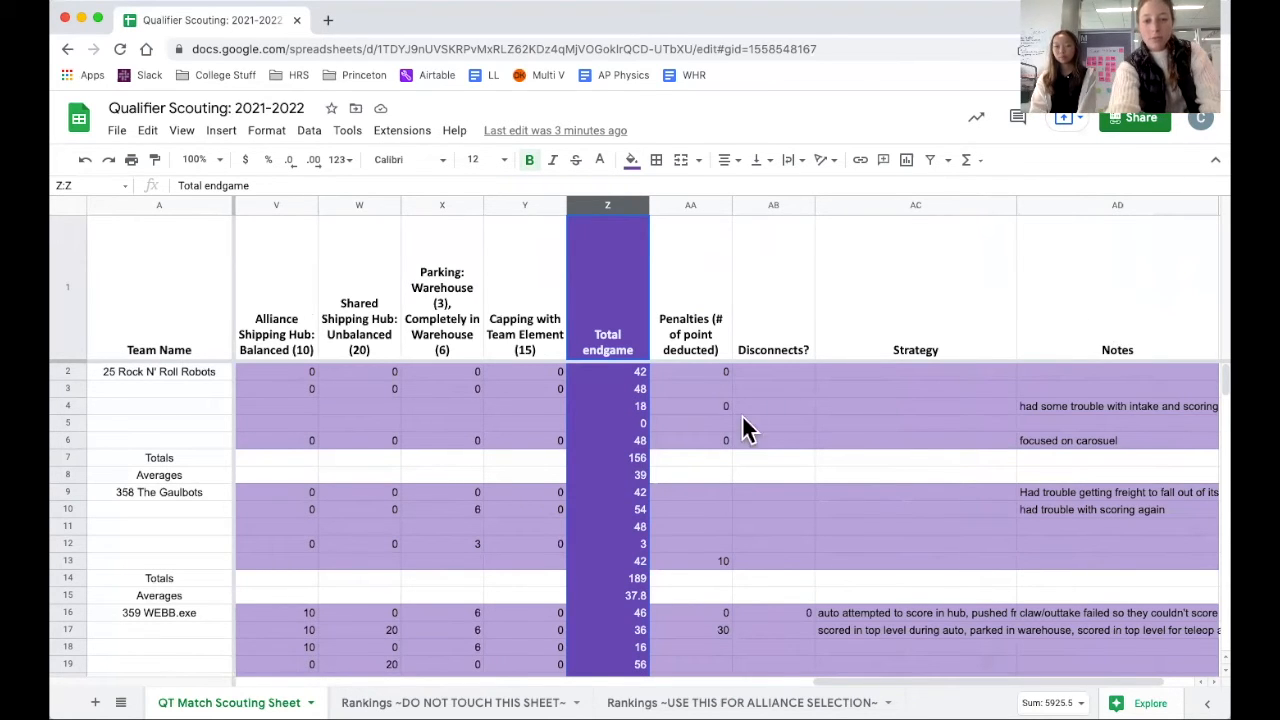
{"action": "left_click", "coordinate": [722, 375]}
{"action": "scroll", "coordinate": [777, 590], "scroll_direction": "down", "scroll_amount": 1}
{"action": "scroll", "coordinate": [777, 590], "scroll_direction": "down", "scroll_amount": 5}
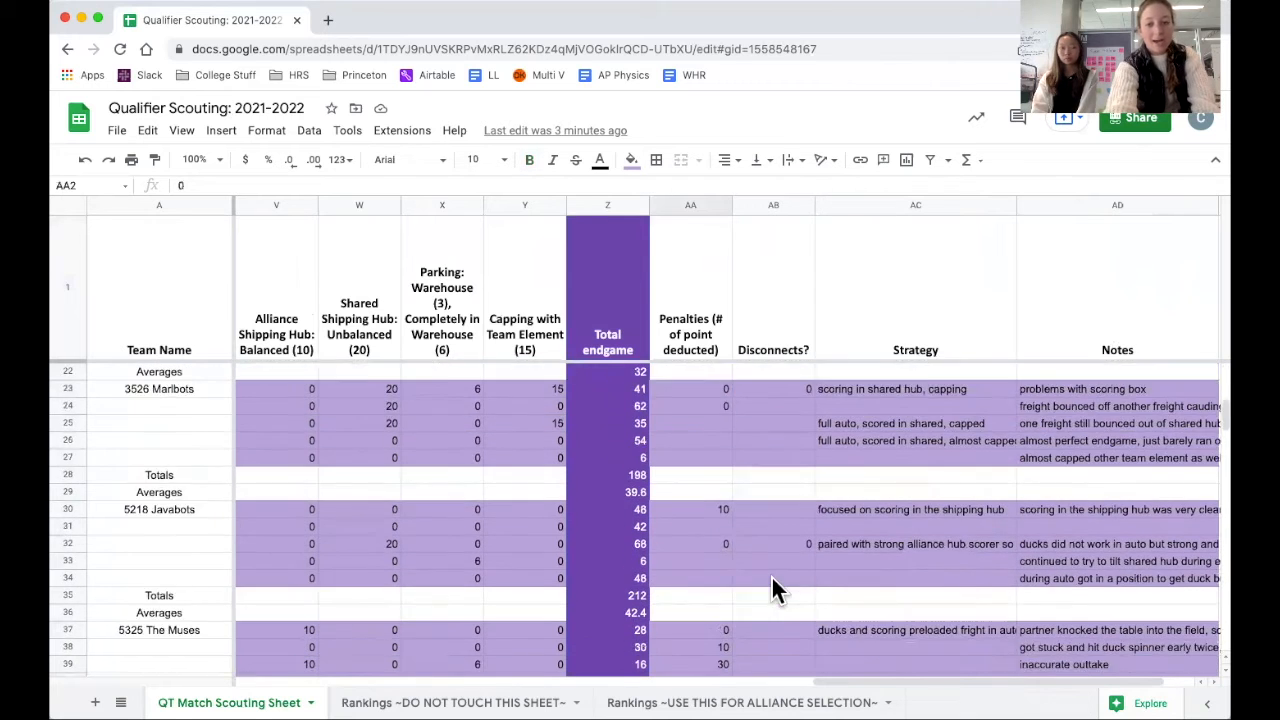
{"action": "scroll", "coordinate": [777, 590], "scroll_direction": "left", "scroll_amount": 13}
{"action": "scroll", "coordinate": [777, 590], "scroll_direction": "up", "scroll_amount": 5}
{"action": "scroll", "coordinate": [777, 590], "scroll_direction": "right", "scroll_amount": 13}
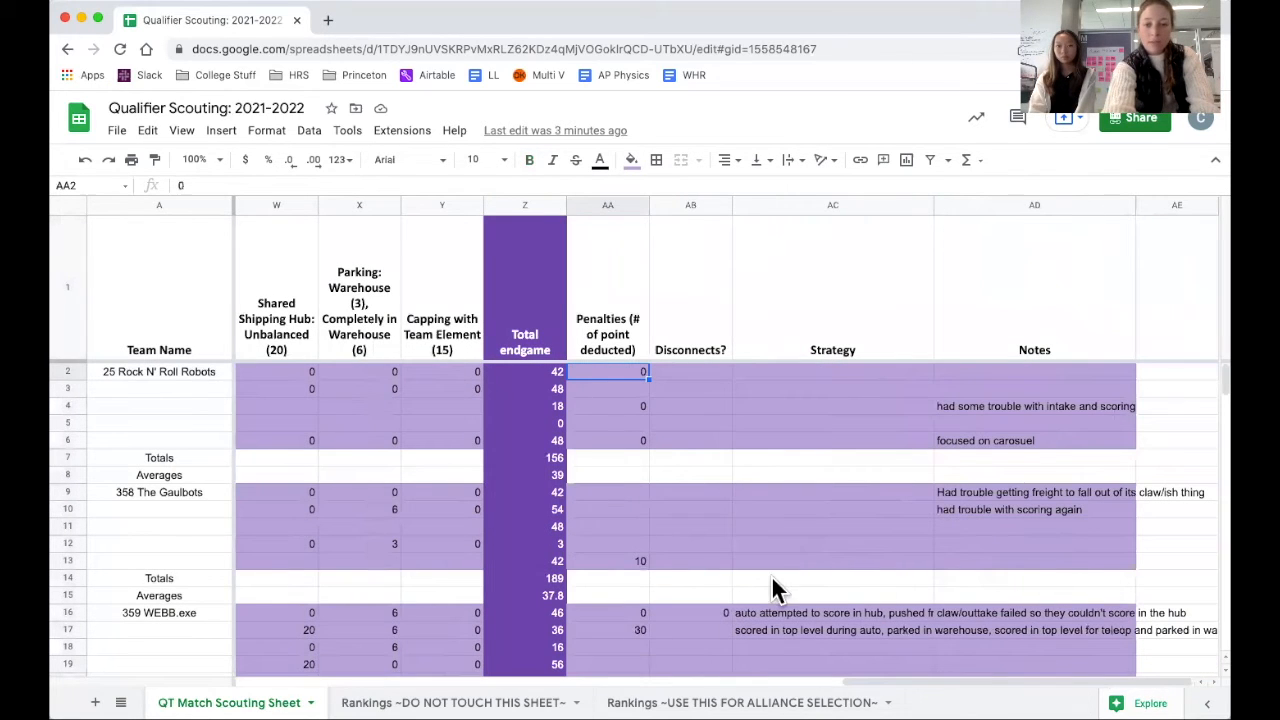
Review the Disconnects? and Strategy columns across the teams' match rows.
{"action": "left_click", "coordinate": [684, 300]}
{"action": "scroll", "coordinate": [725, 440], "scroll_direction": "down", "scroll_amount": 13}
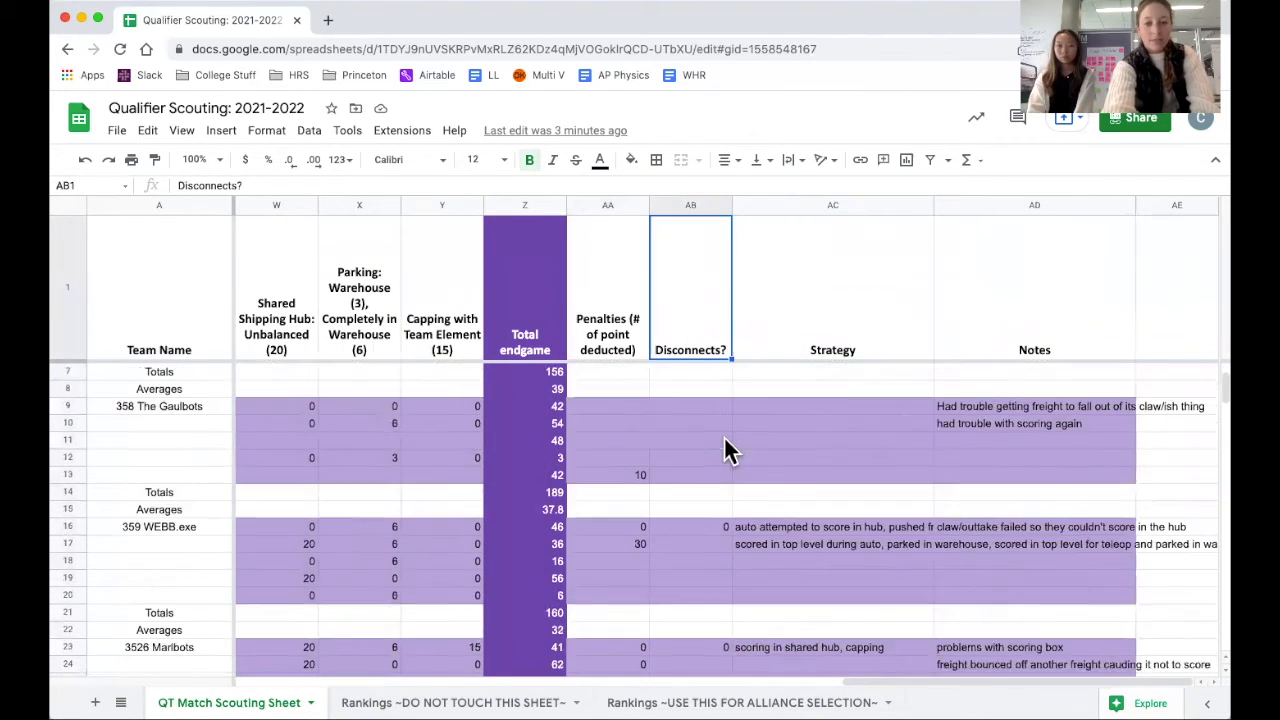
{"action": "scroll", "coordinate": [727, 450], "scroll_direction": "up", "scroll_amount": 13}
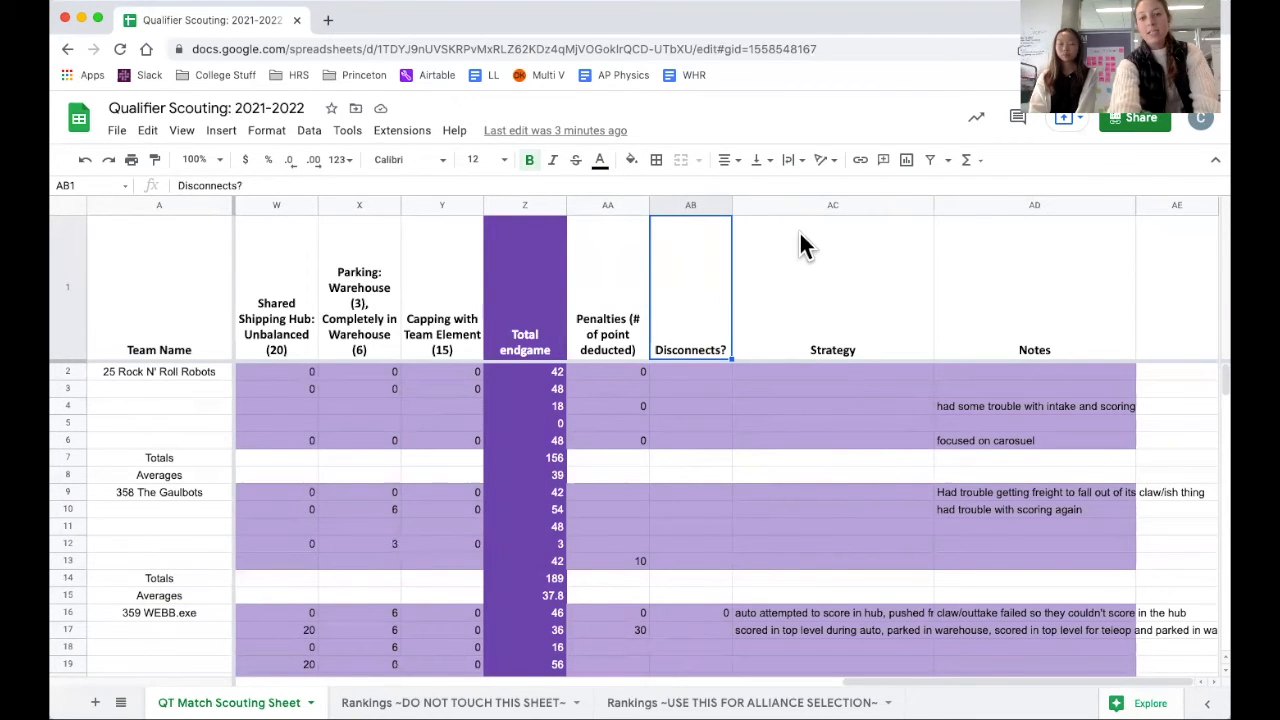
{"action": "left_click", "coordinate": [833, 350]}
{"action": "scroll", "coordinate": [828, 442], "scroll_direction": "down", "scroll_amount": 3}
{"action": "scroll", "coordinate": [830, 446], "scroll_direction": "down", "scroll_amount": 4}
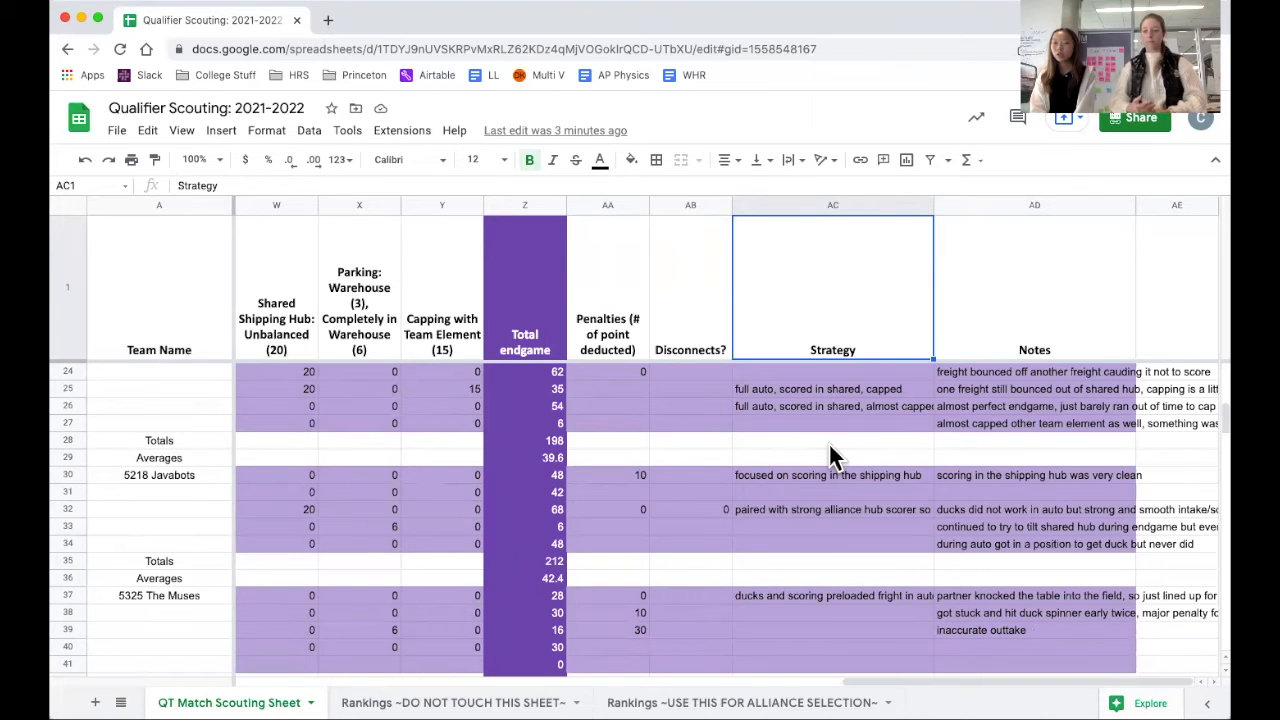
Copy the team averages in A2:F18 of the Rankings ~DO NOT TOUCH THIS SHEET~ sheet.
{"action": "left_click", "coordinate": [453, 703]}
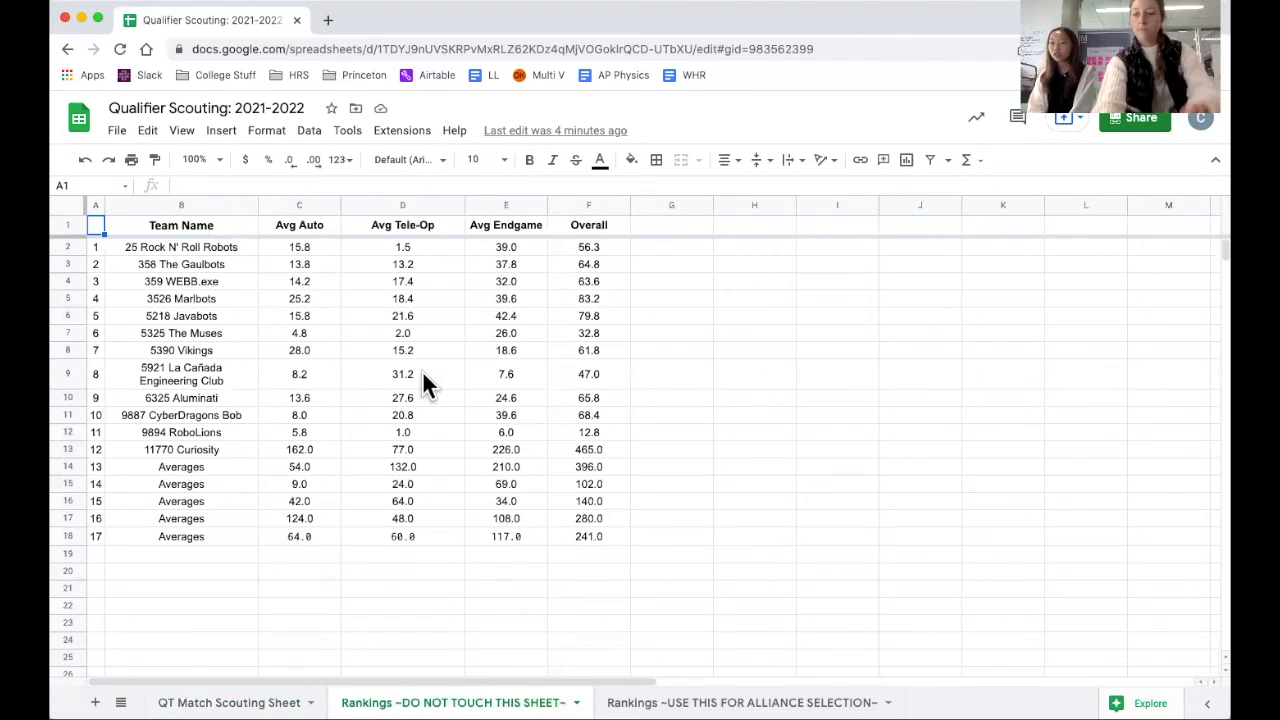
{"action": "left_click_drag", "start_coordinate": [92, 219], "coordinate": [394, 330]}
{"action": "left_click", "coordinate": [243, 318]}
{"action": "left_click_drag", "start_coordinate": [95, 247], "coordinate": [602, 542]}
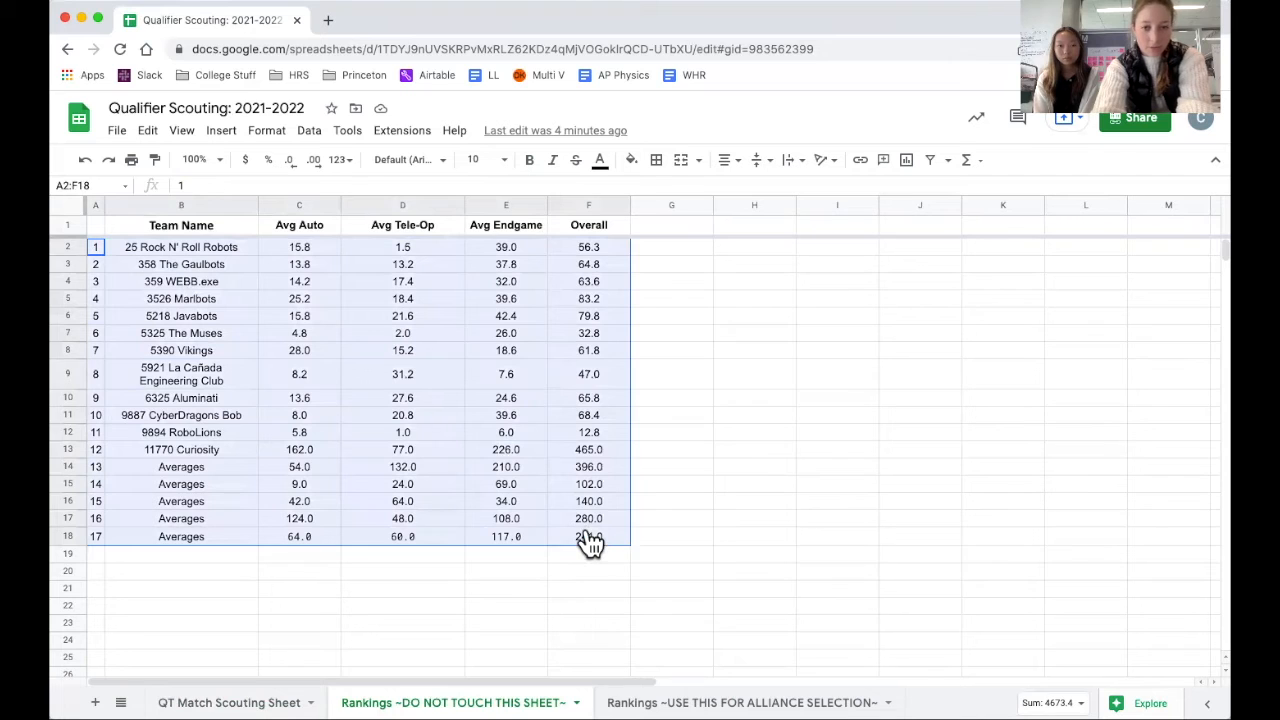
{"action": "right_click", "coordinate": [588, 541]}
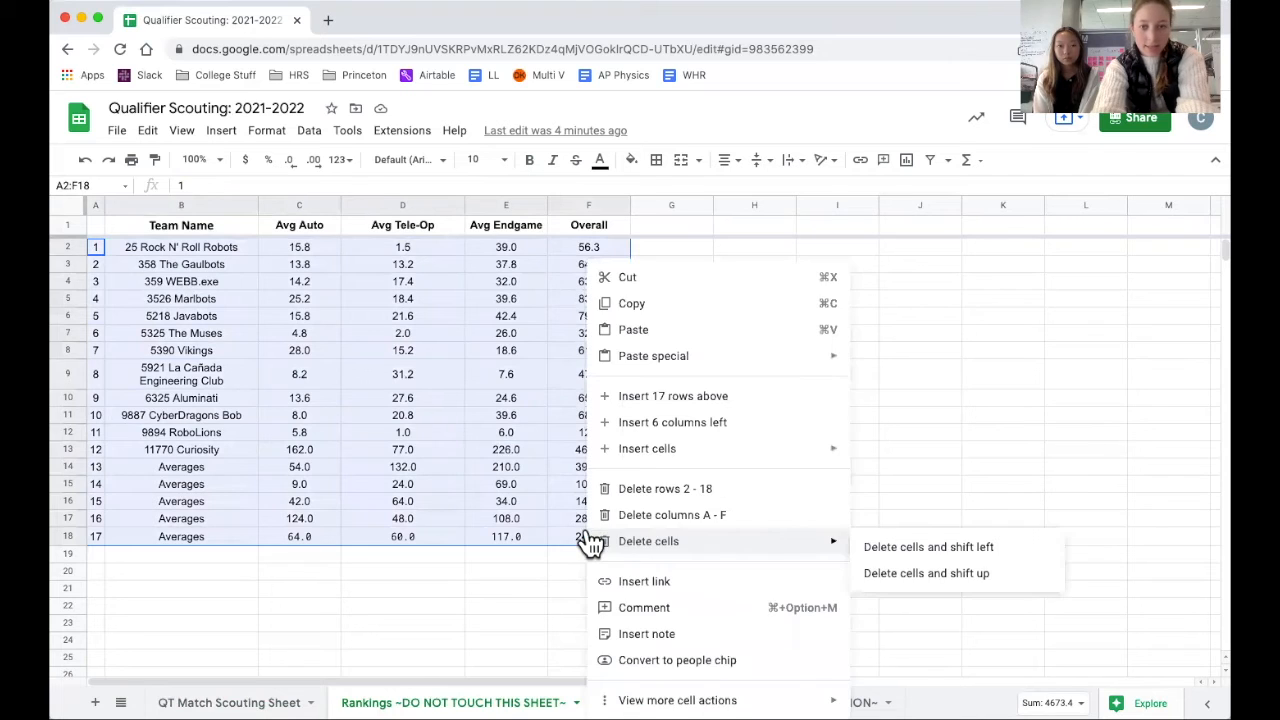
{"action": "left_click", "coordinate": [640, 306]}
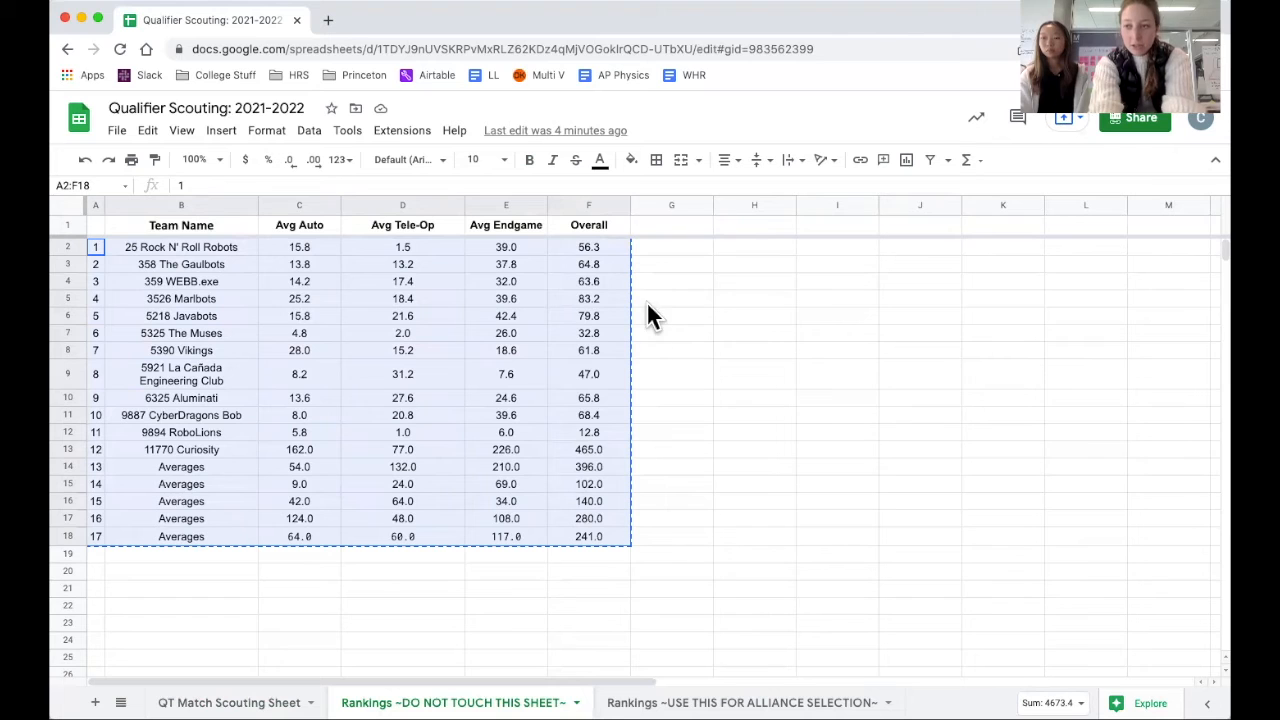
Clear the old rankings in A2:F18 of the Rankings ~USE THIS FOR ALLIANCE SELECTION~ sheet.
{"action": "left_click", "coordinate": [742, 702]}
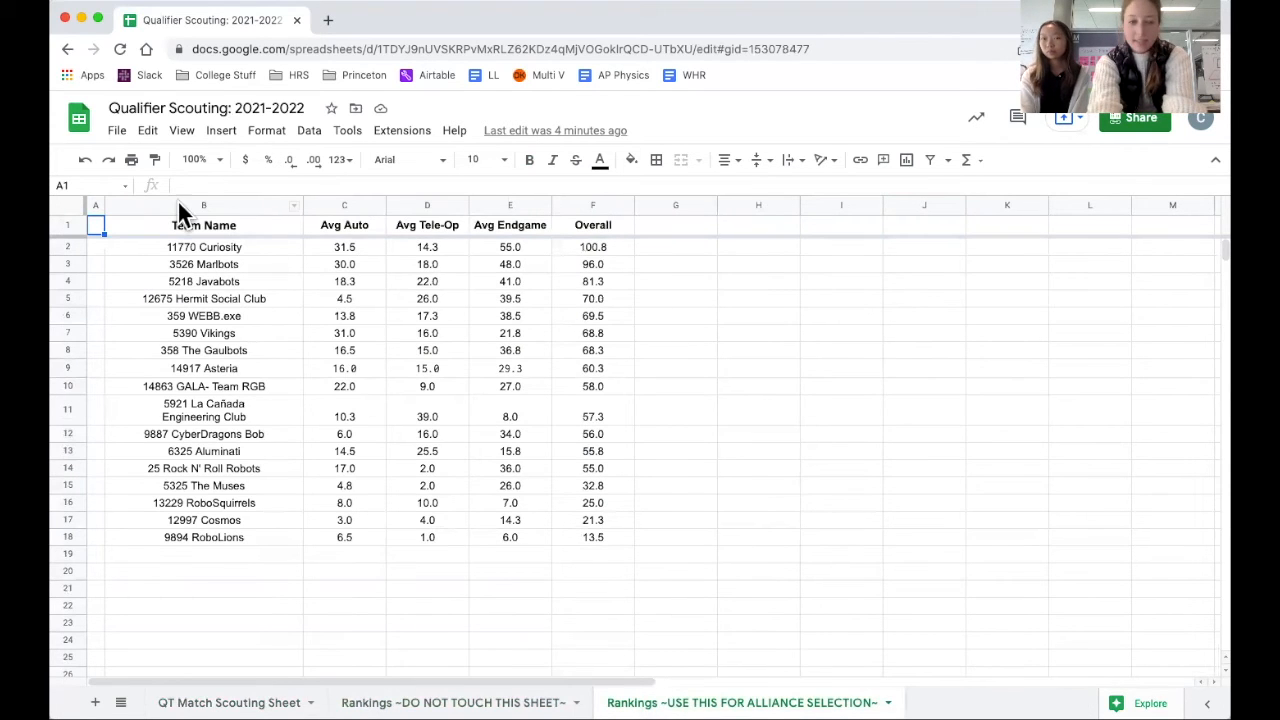
{"action": "left_click_drag", "start_coordinate": [97, 250], "coordinate": [611, 543]}
{"action": "key", "text": "Delete"}
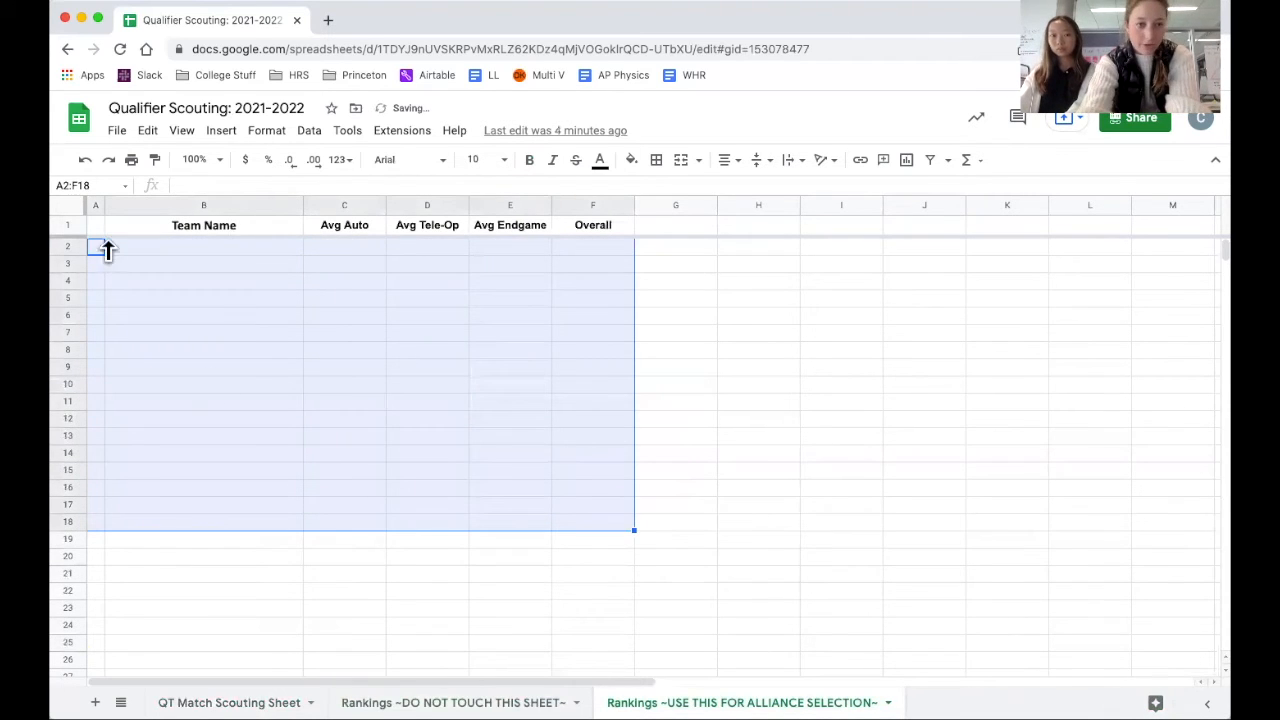
{"action": "left_click", "coordinate": [135, 300]}
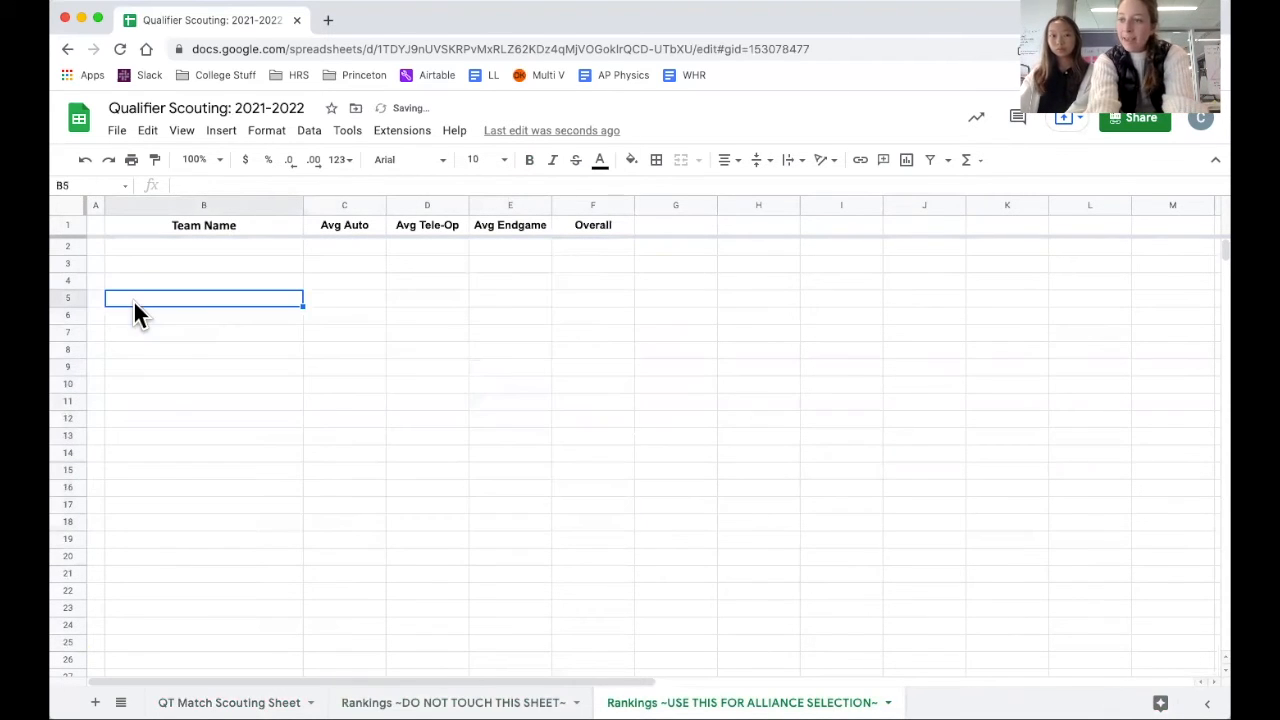
Try a regular paste of the copied rankings at cell A2, and clear the pasted rows.
{"action": "left_click", "coordinate": [93, 247]}
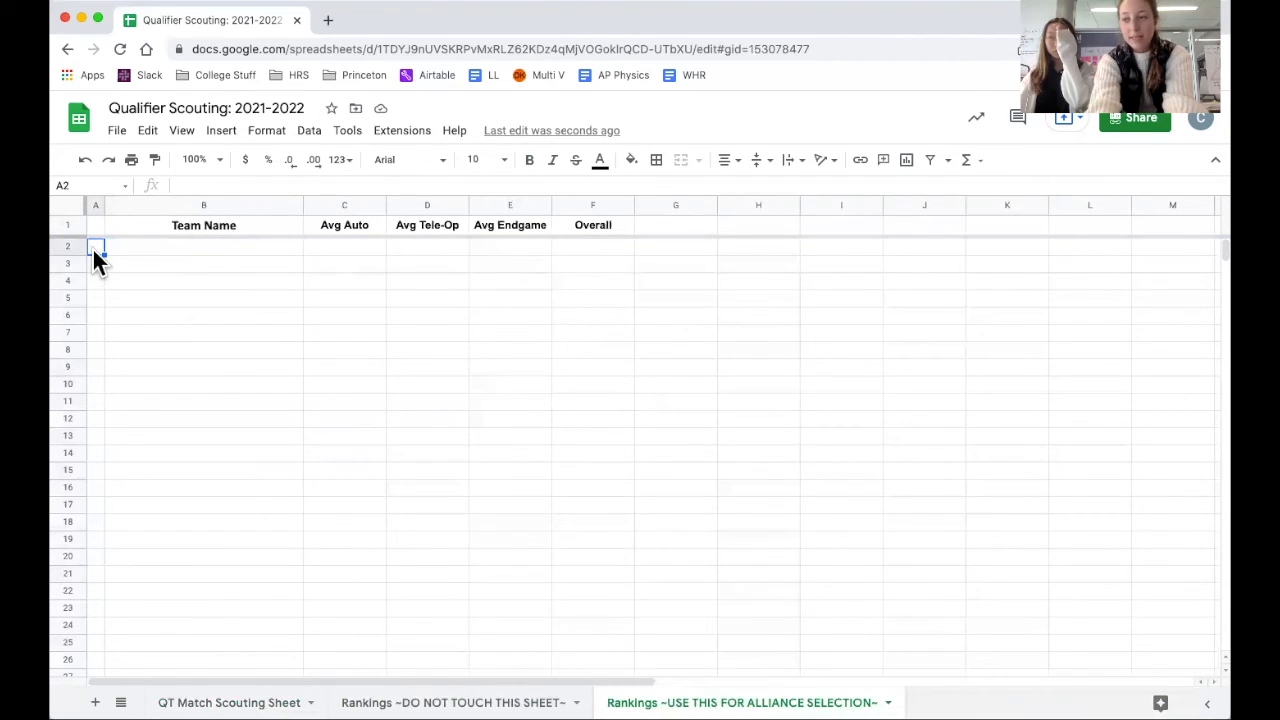
{"action": "right_click", "coordinate": [92, 250]}
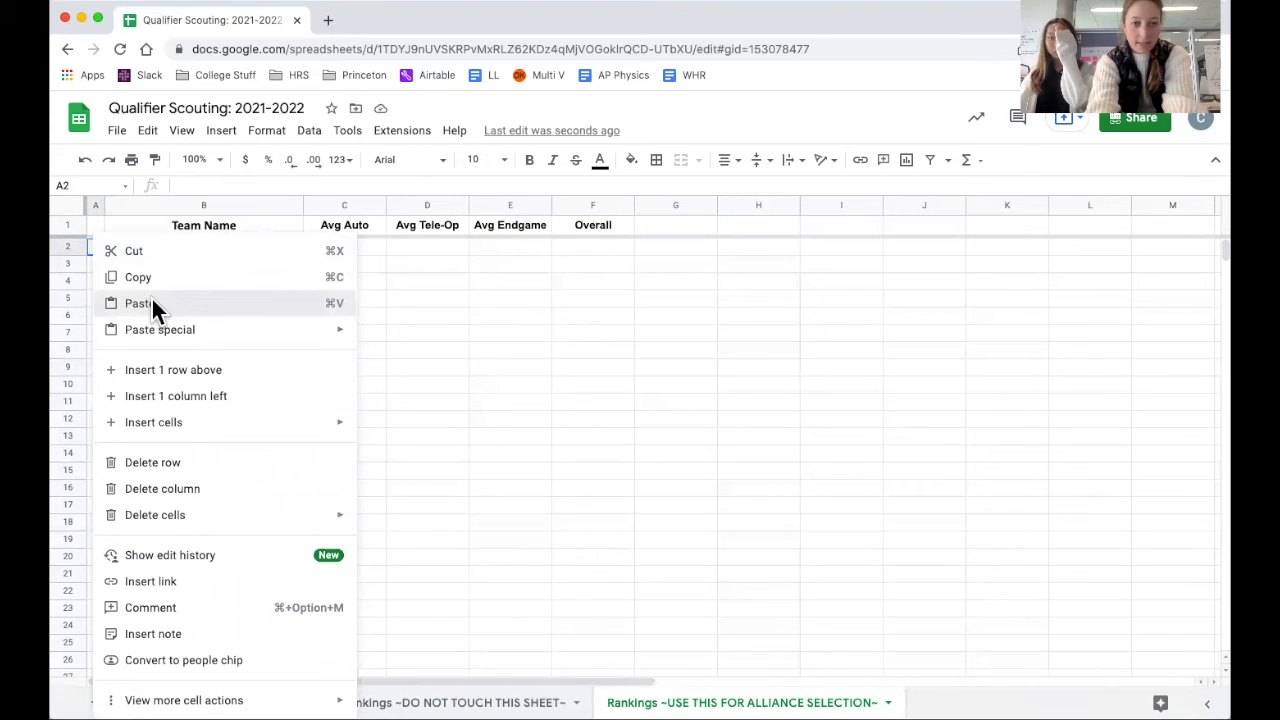
{"action": "left_click", "coordinate": [151, 303]}
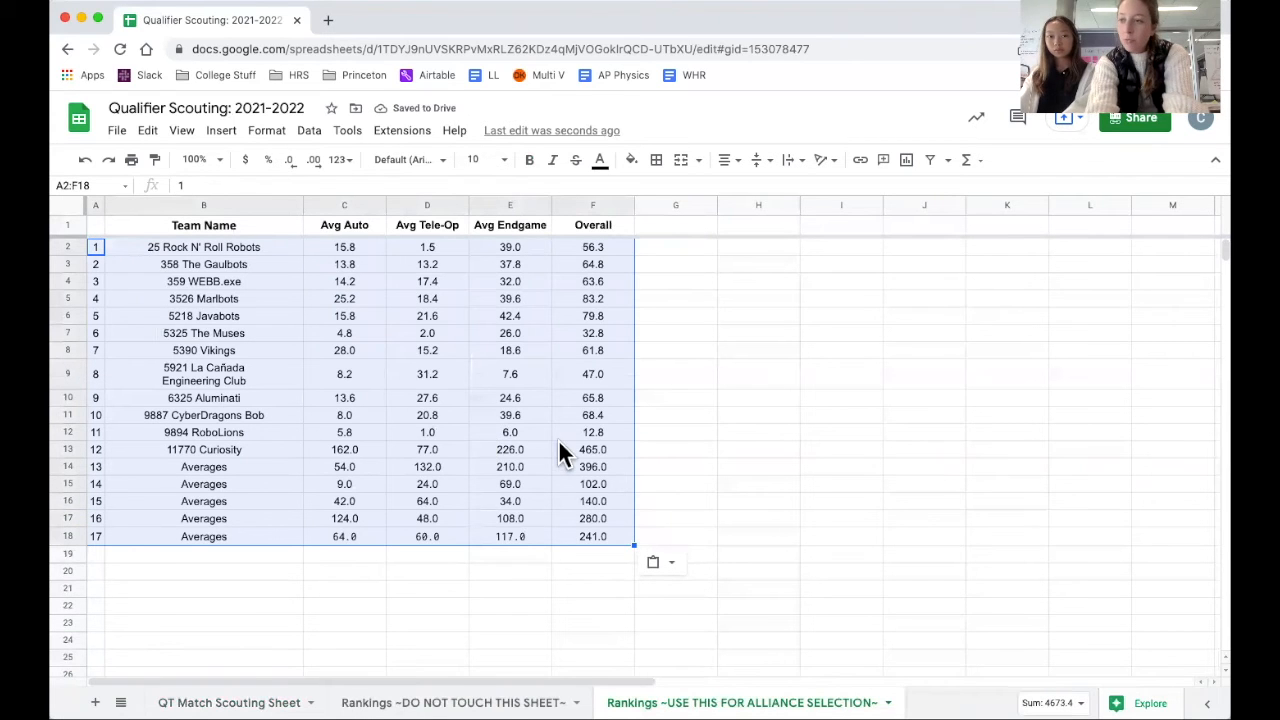
{"action": "key", "text": "Delete"}
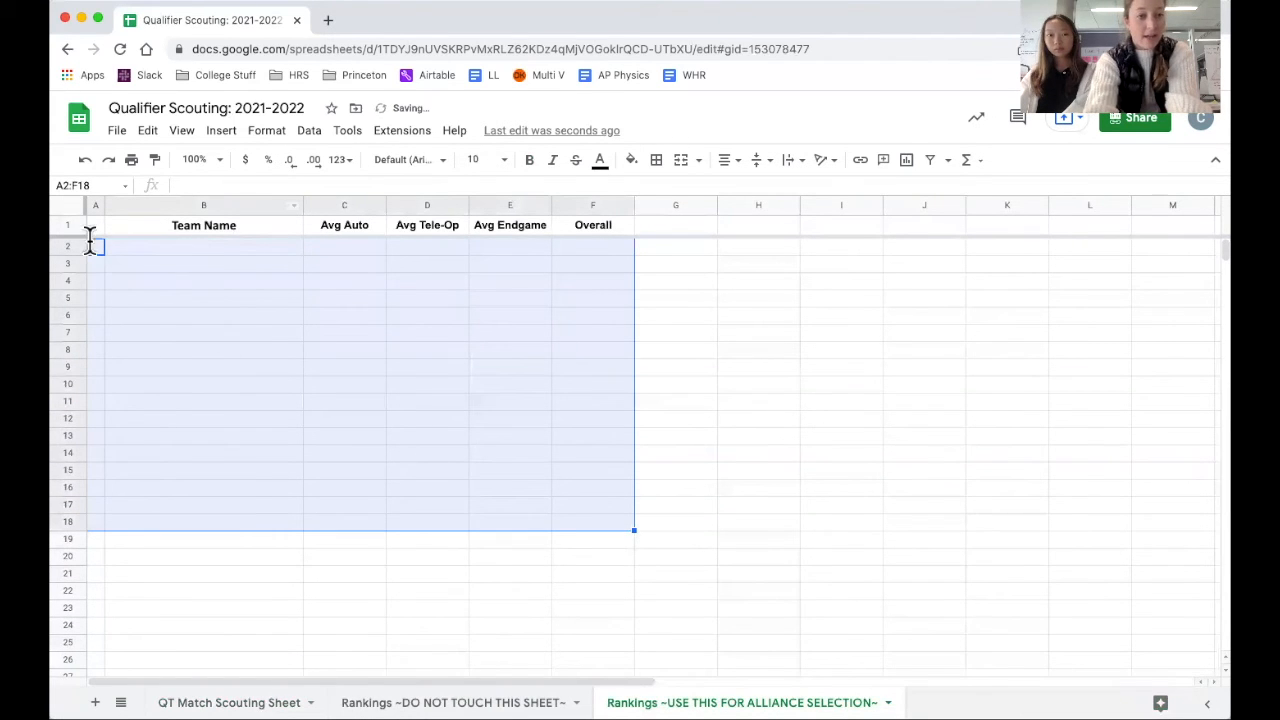
Paste the copied rankings into the cleared range starting at A2 as values only.
{"action": "right_click", "coordinate": [96, 244]}
{"action": "mouse_move", "coordinate": [188, 359]}
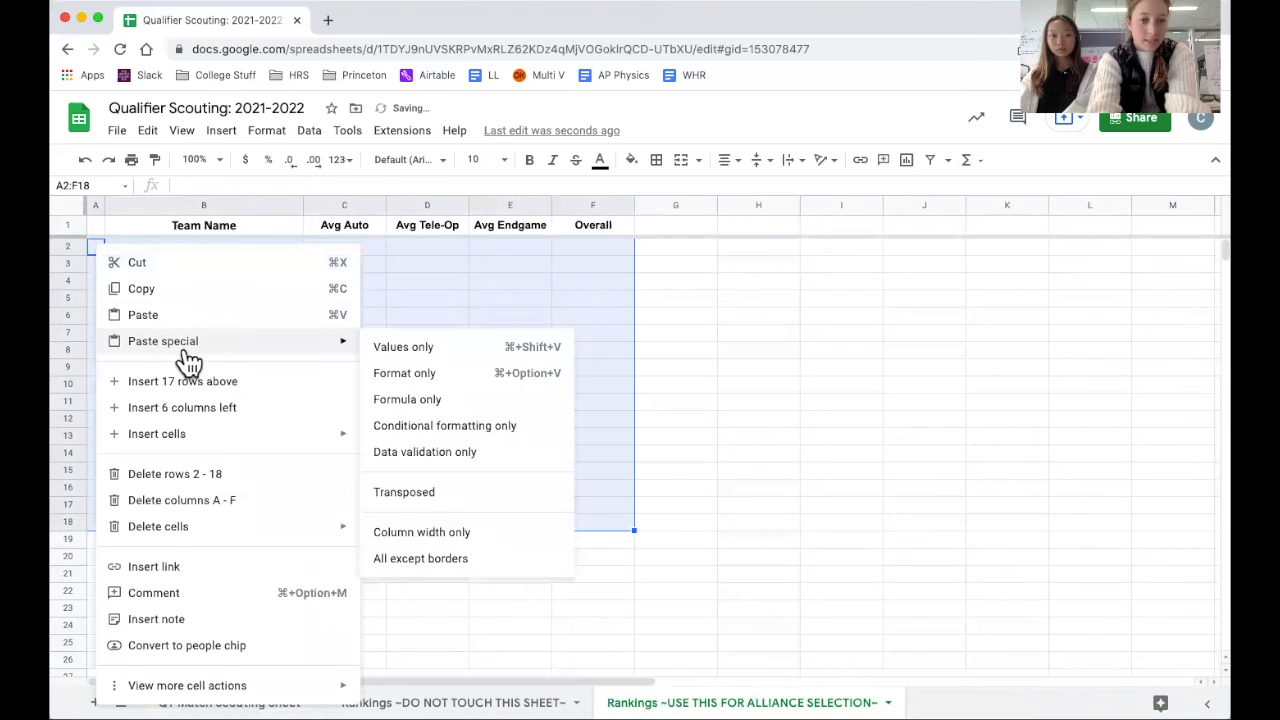
{"action": "left_click", "coordinate": [418, 350]}
Check the contents of several pasted cells, including D7 and E5, for plain values instead of formulas.
{"action": "left_click", "coordinate": [235, 414]}
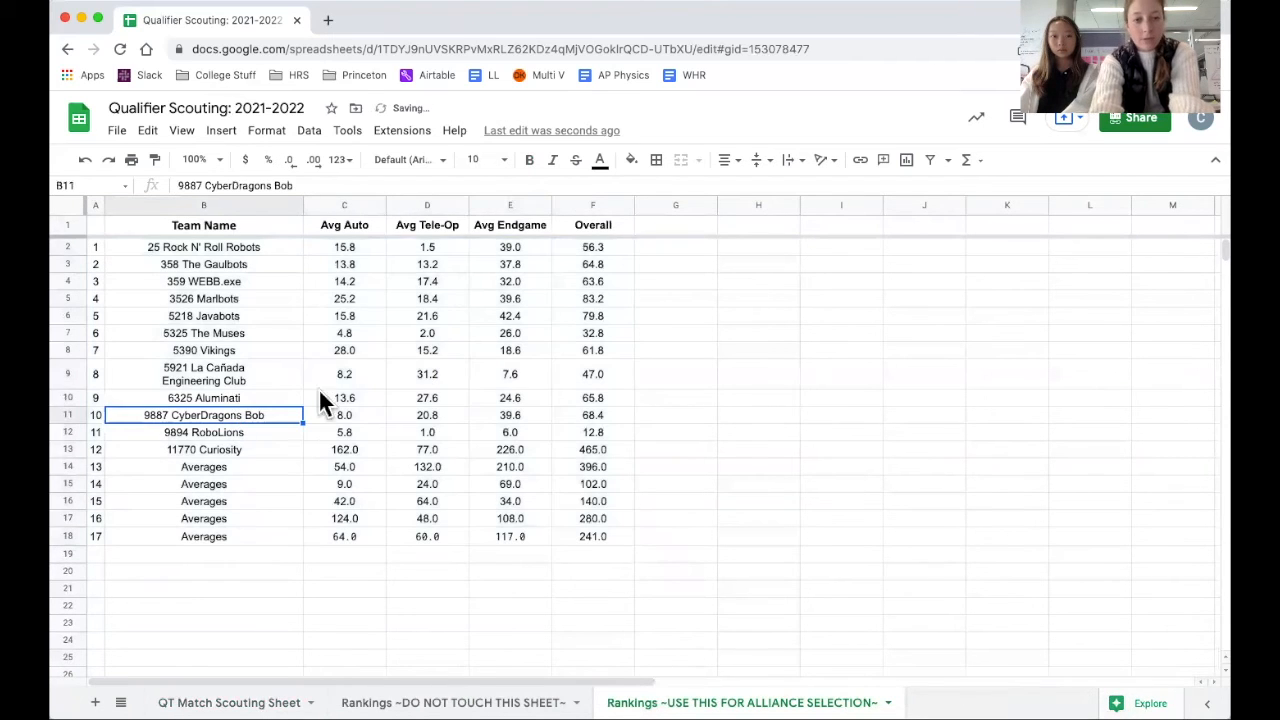
{"action": "left_click", "coordinate": [425, 333]}
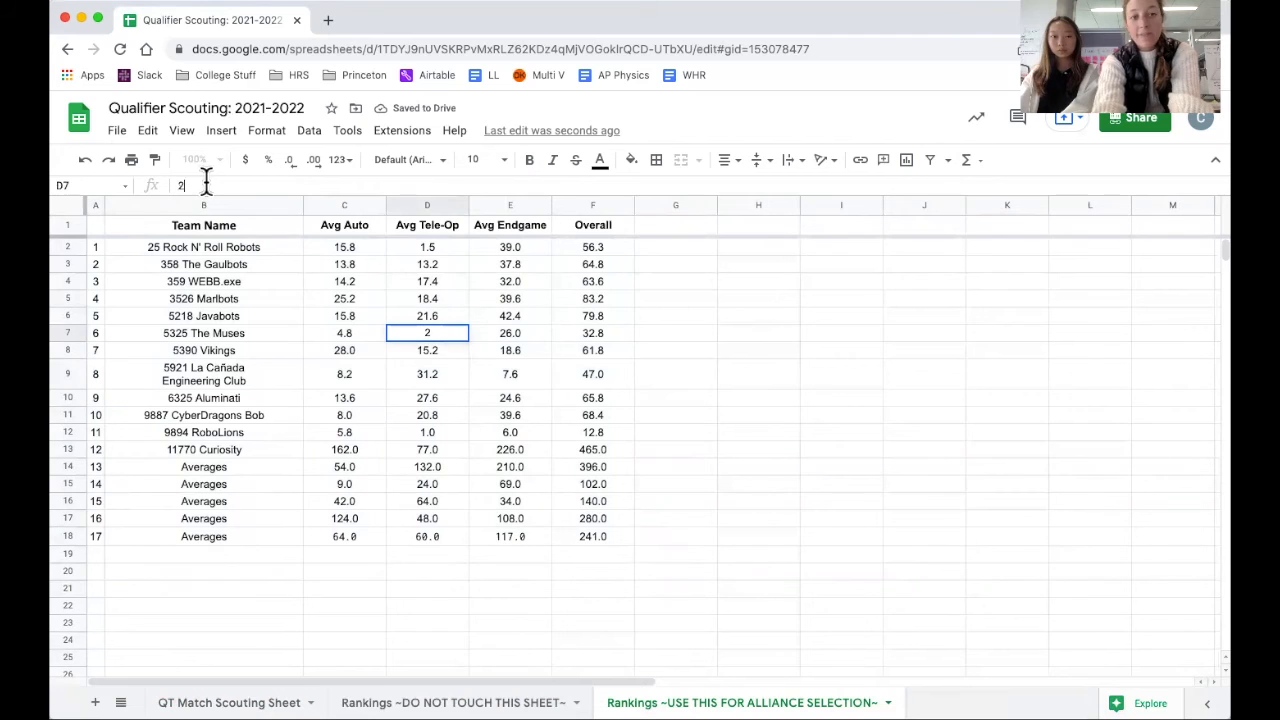
{"action": "left_click", "coordinate": [512, 300]}
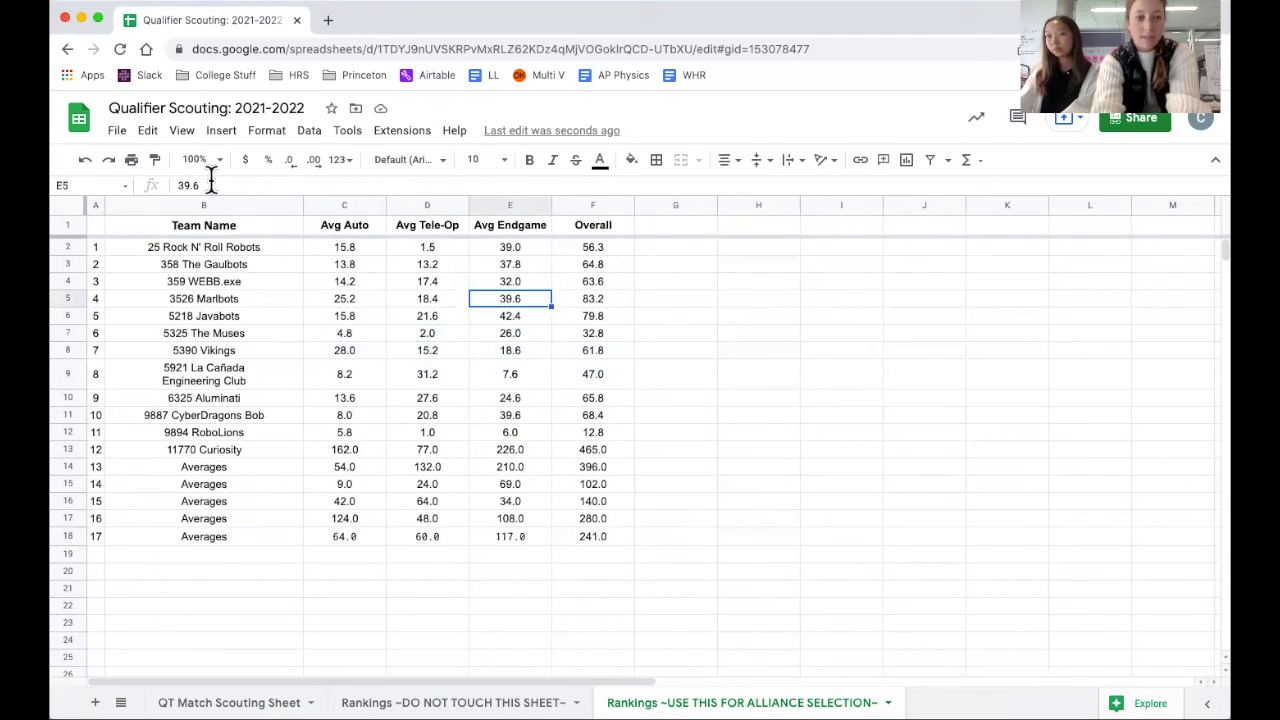
{"action": "left_click", "coordinate": [211, 185]}
{"action": "left_click", "coordinate": [782, 470]}
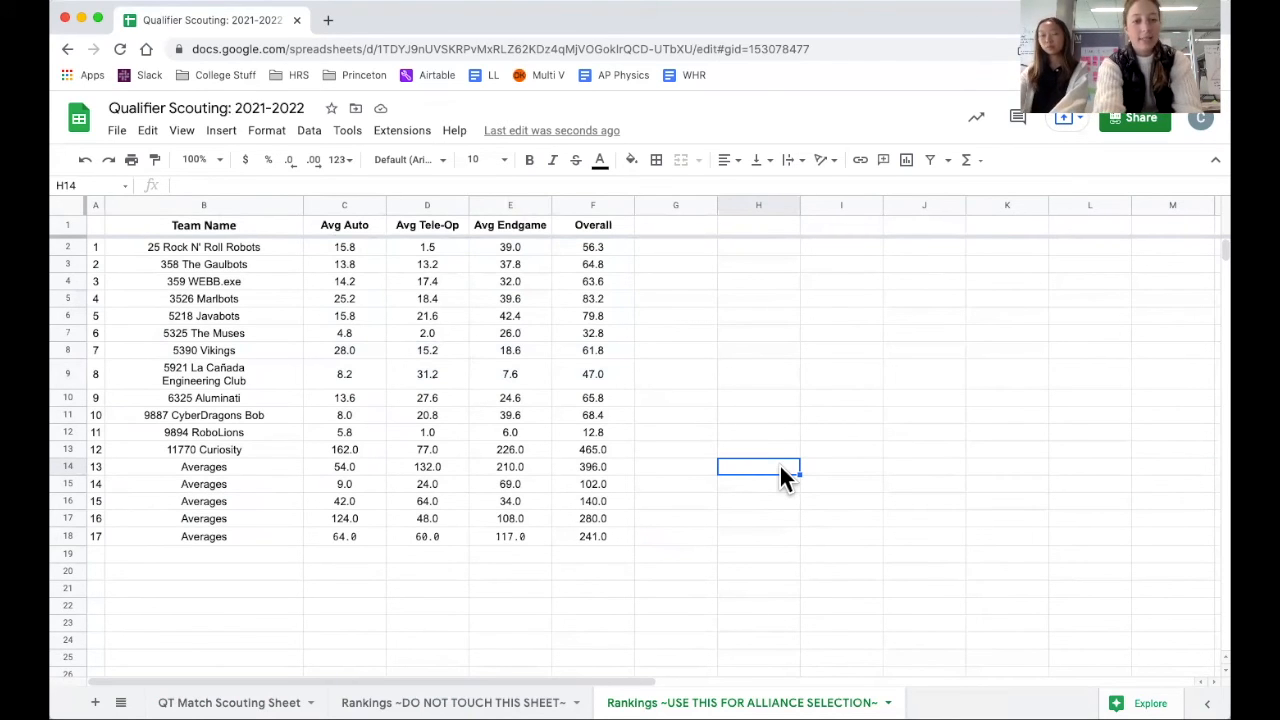
Sort the alliance selection sheet by Avg Auto from Z to A and review the sorted averages.
{"action": "left_click", "coordinate": [378, 208]}
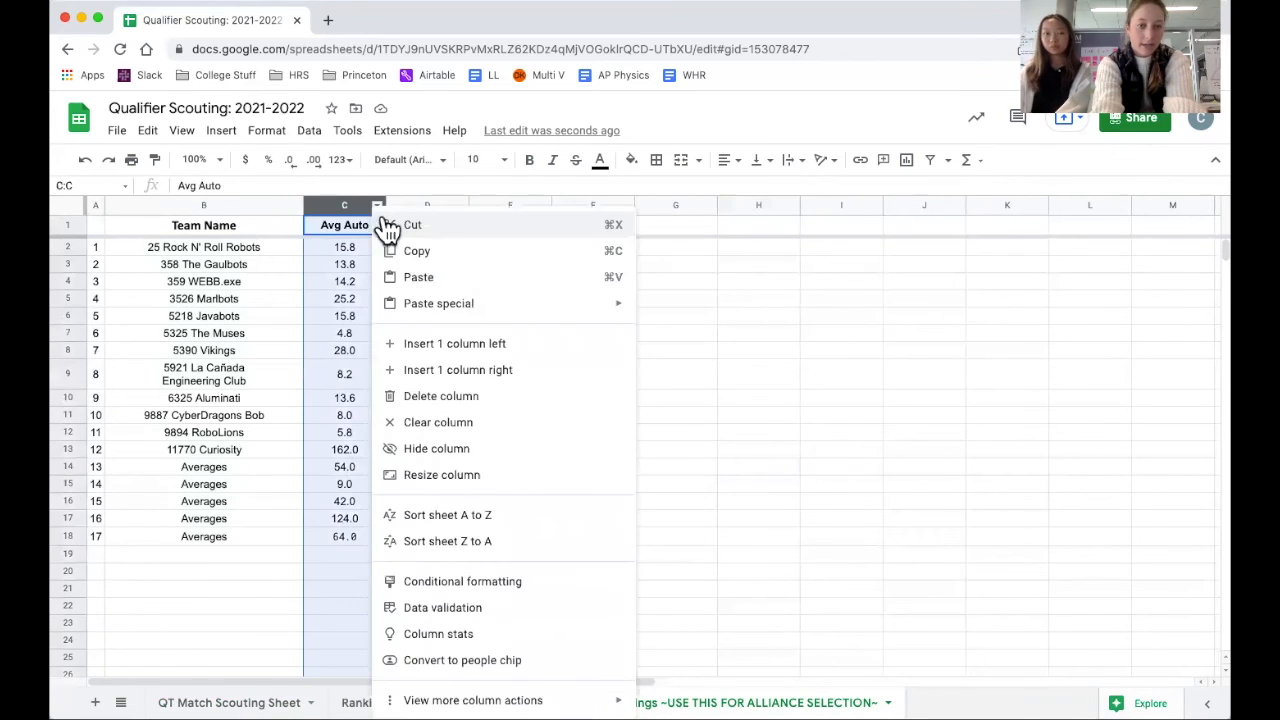
{"action": "left_click", "coordinate": [461, 541]}
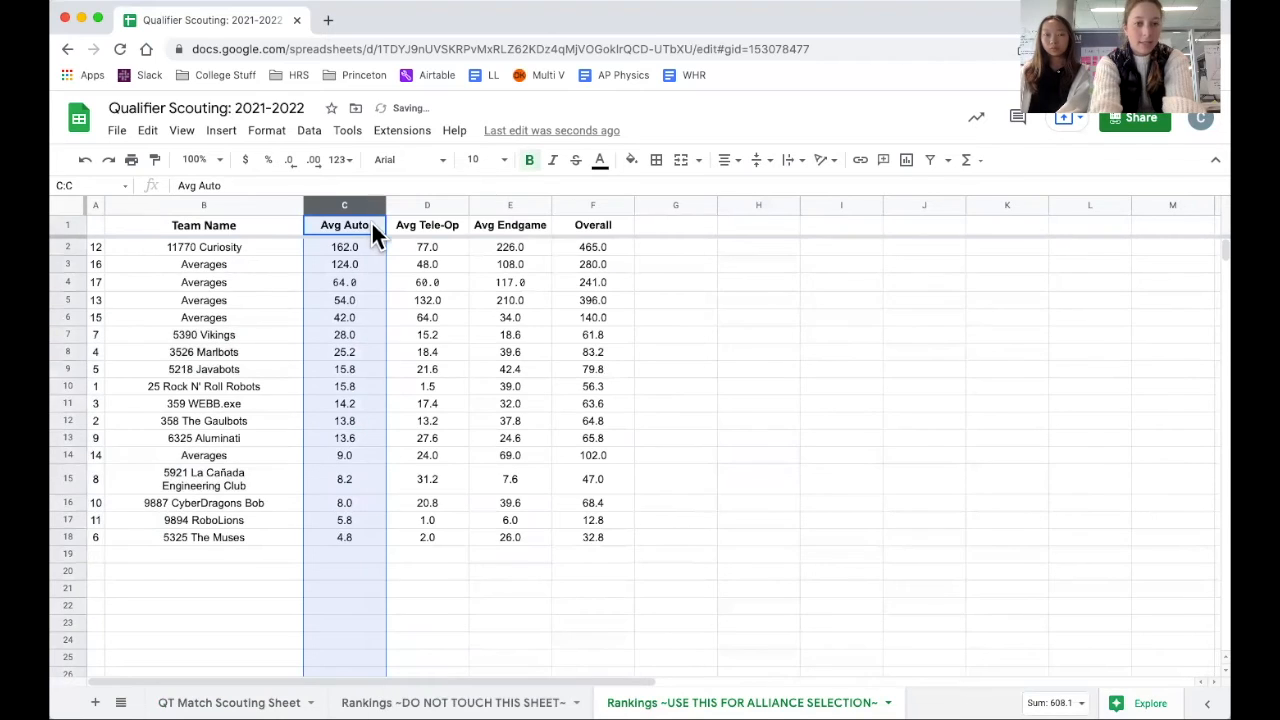
{"action": "left_click_drag", "start_coordinate": [346, 252], "coordinate": [345, 266]}
{"action": "left_click_drag", "start_coordinate": [345, 463], "coordinate": [350, 531]}
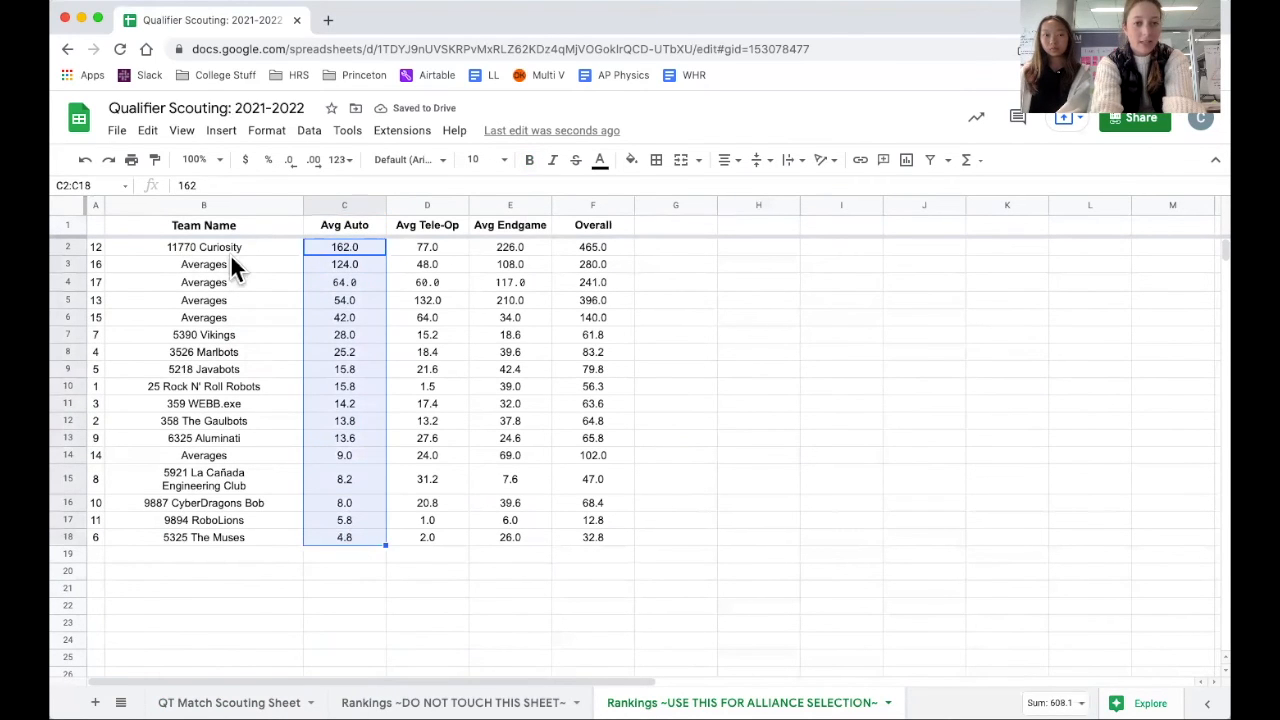
{"action": "left_click", "coordinate": [202, 264]}
{"action": "left_click", "coordinate": [448, 440]}
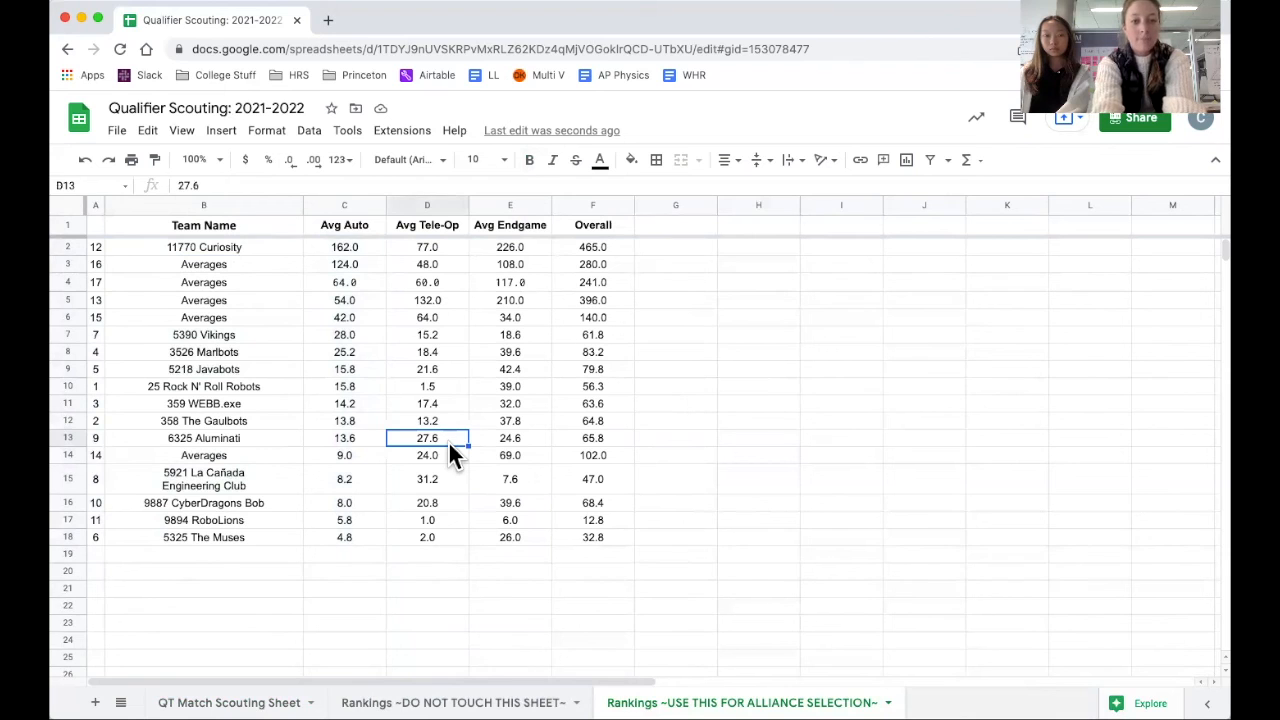
Sort the alliance selection sheet by Avg Tele-Op from Z to A and review the sorted averages.
{"action": "left_click", "coordinate": [459, 207]}
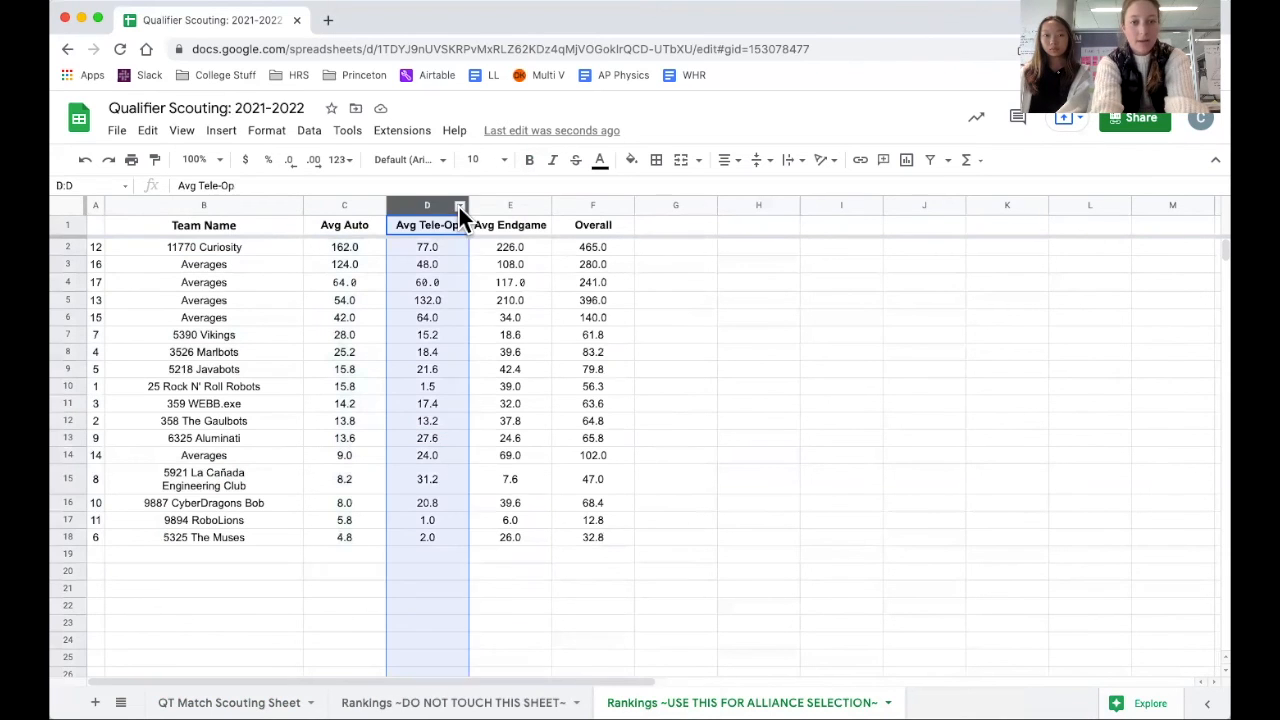
{"action": "left_click", "coordinate": [459, 207]}
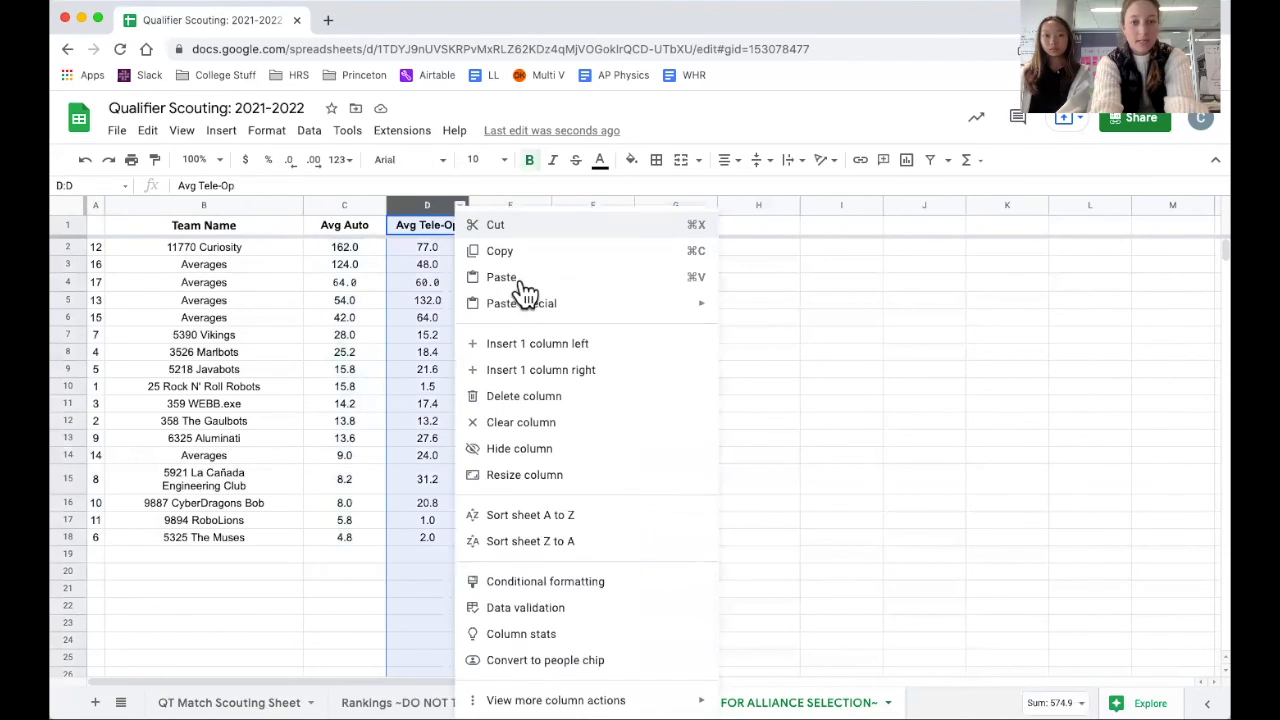
{"action": "left_click", "coordinate": [566, 543]}
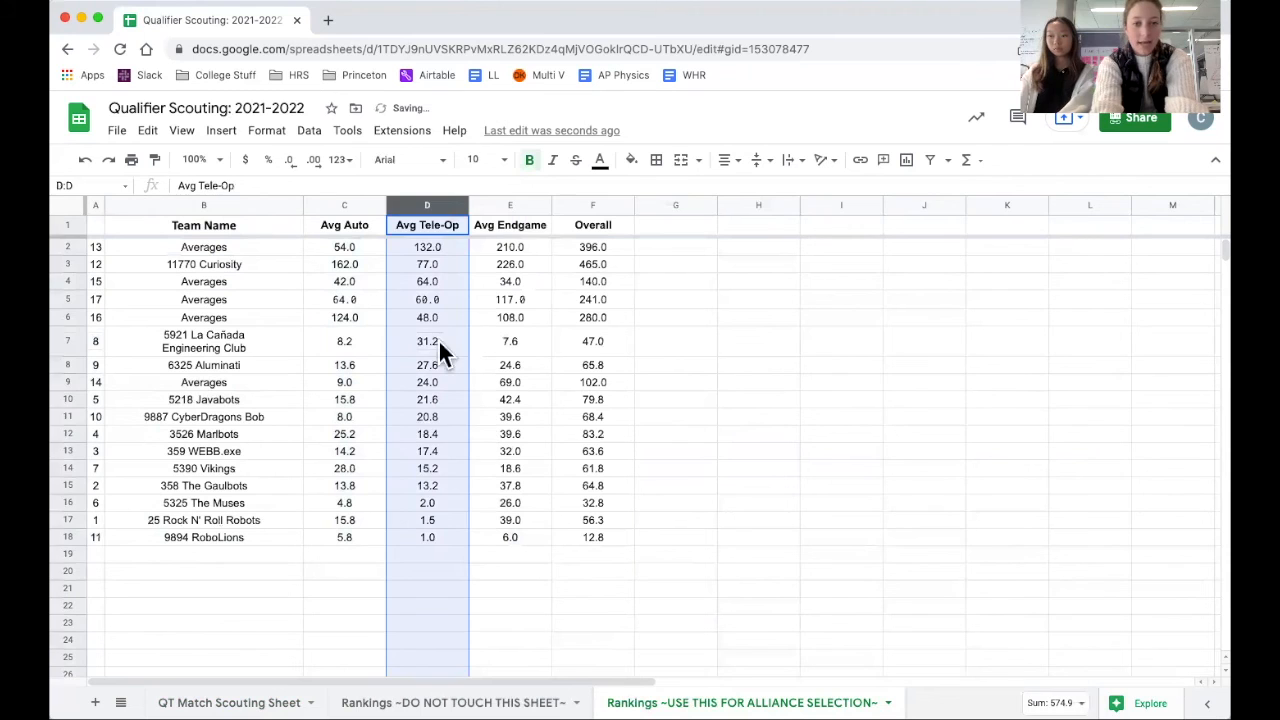
{"action": "left_click", "coordinate": [428, 302]}
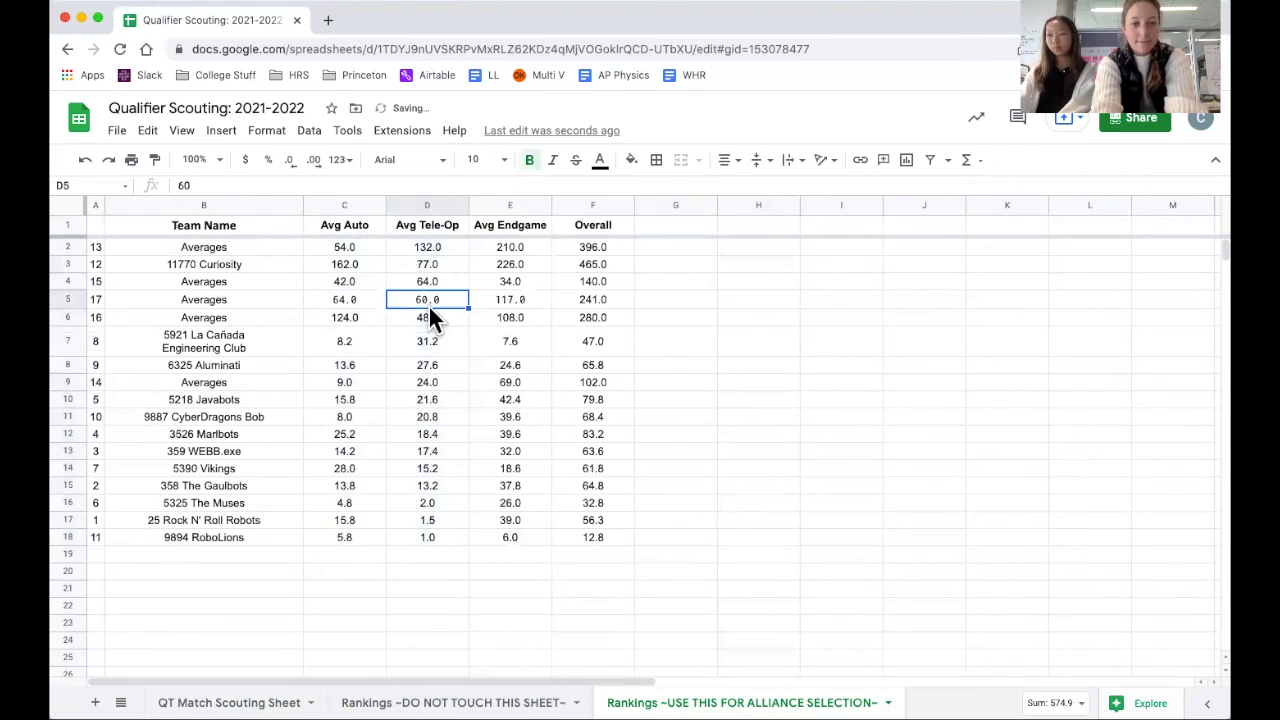
Sort the alliance selection sheet by Overall from Z to A and review the top-ranked rows in B2:G7.
{"action": "left_click", "coordinate": [622, 205]}
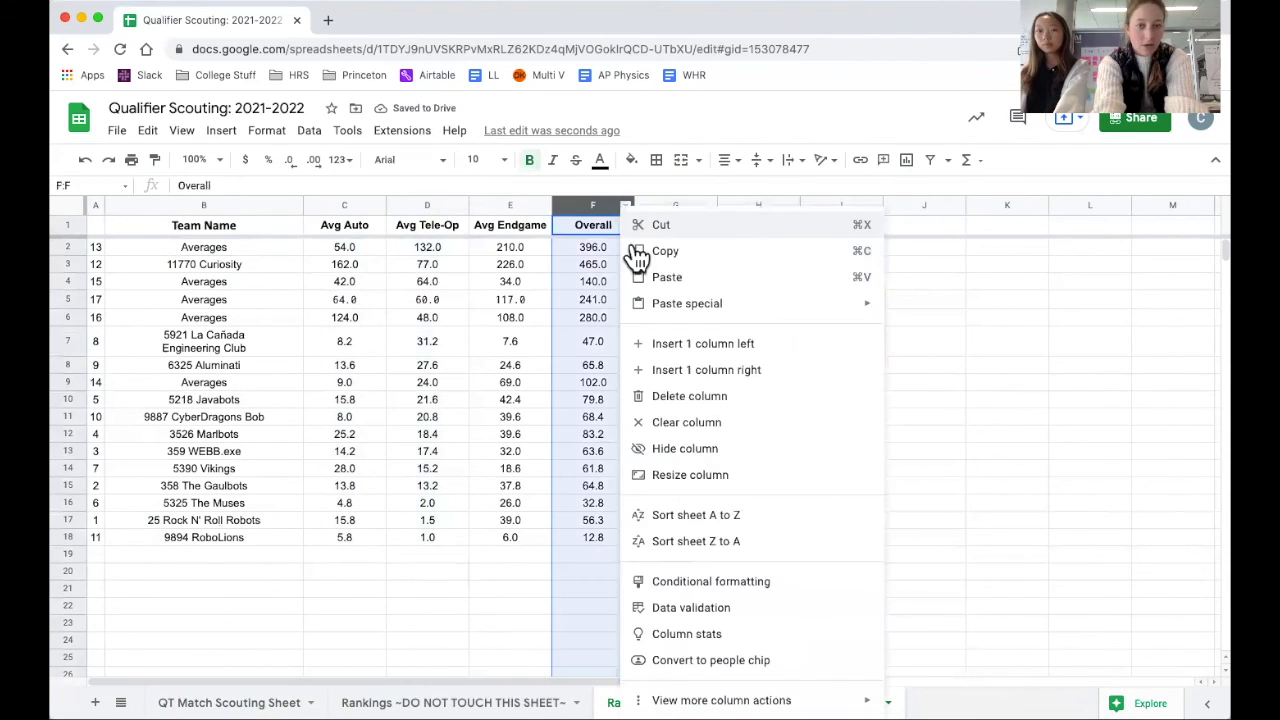
{"action": "left_click", "coordinate": [725, 541]}
{"action": "left_click", "coordinate": [696, 369]}
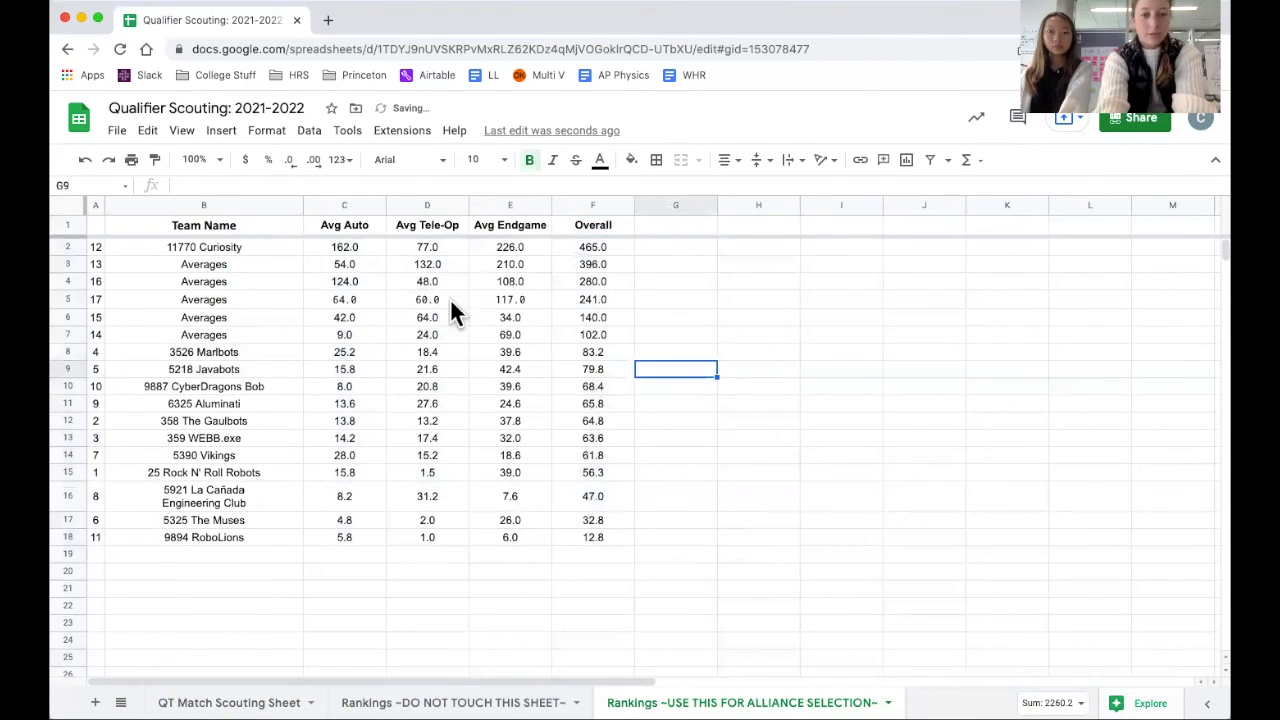
{"action": "left_click_drag", "start_coordinate": [196, 250], "coordinate": [640, 362]}
{"action": "left_click_drag", "start_coordinate": [645, 337], "coordinate": [648, 343]}
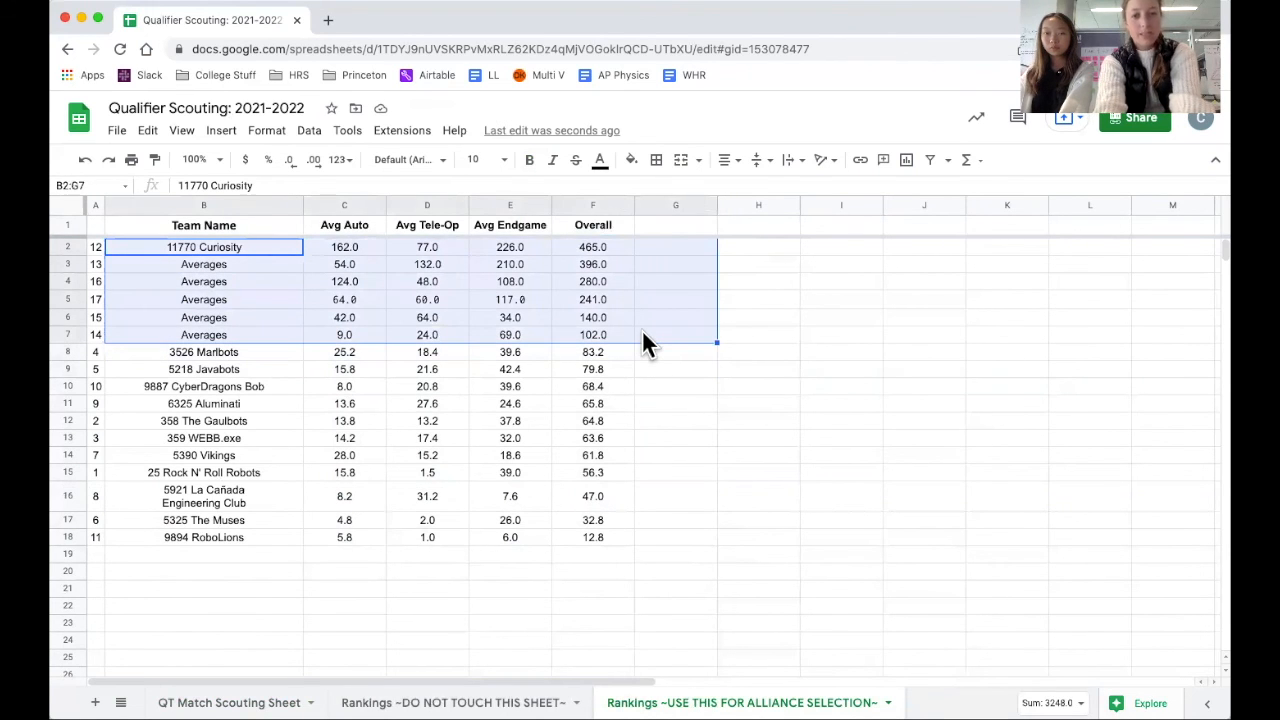
{"action": "left_click", "coordinate": [676, 482]}
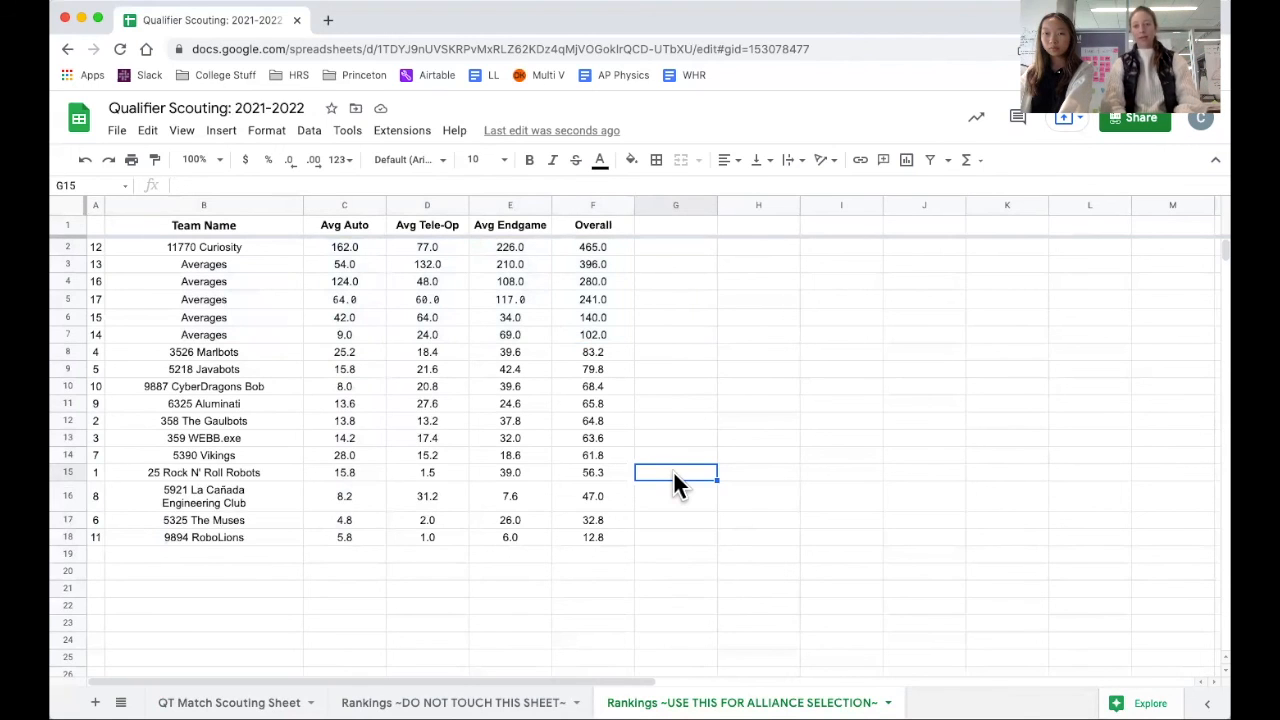